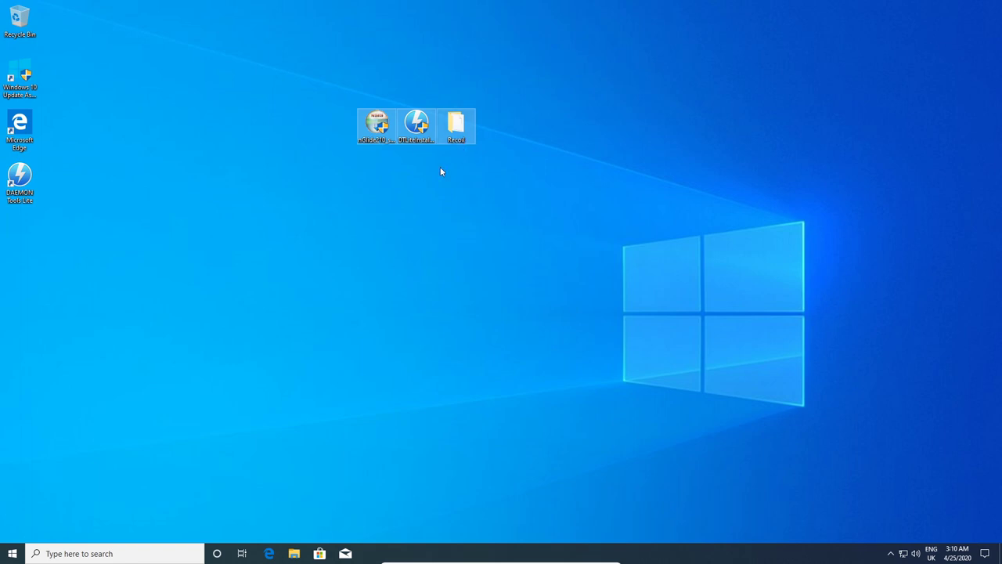
Step: Run nGlide210_setup with administrator approval, install nGlide 2.10, and close the finished installer
left_click(365, 90)
left_click(378, 124)
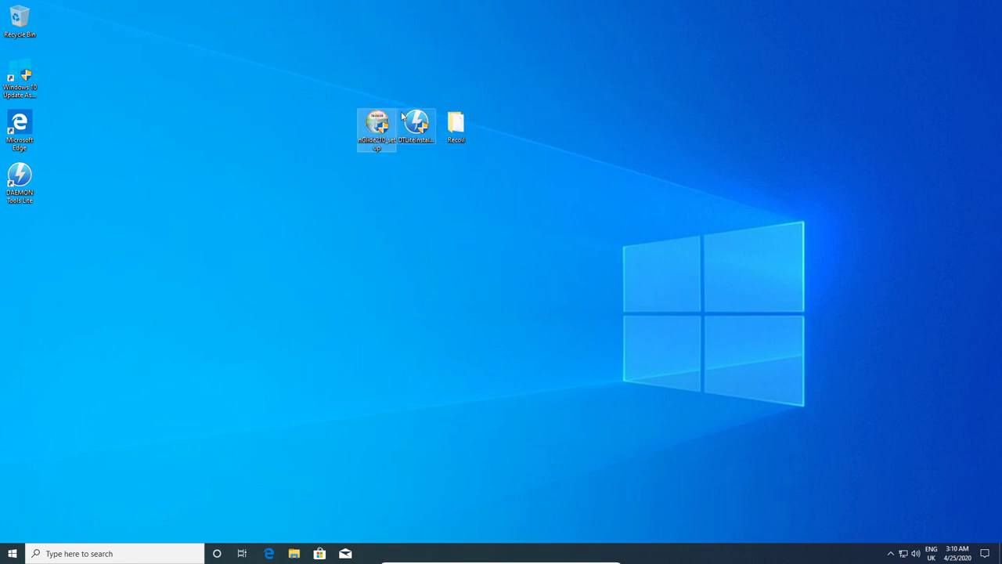
double_click(372, 119)
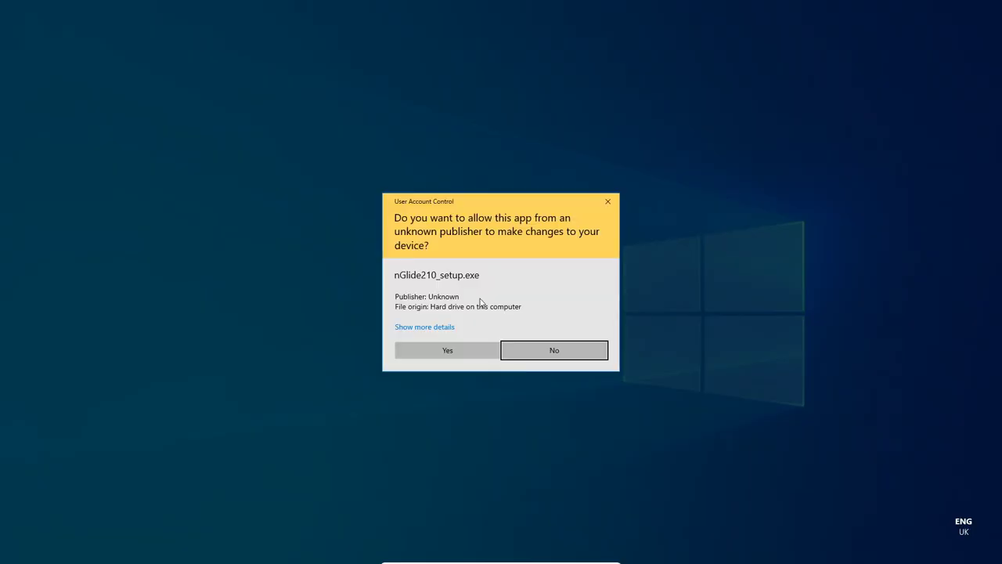
left_click(462, 351)
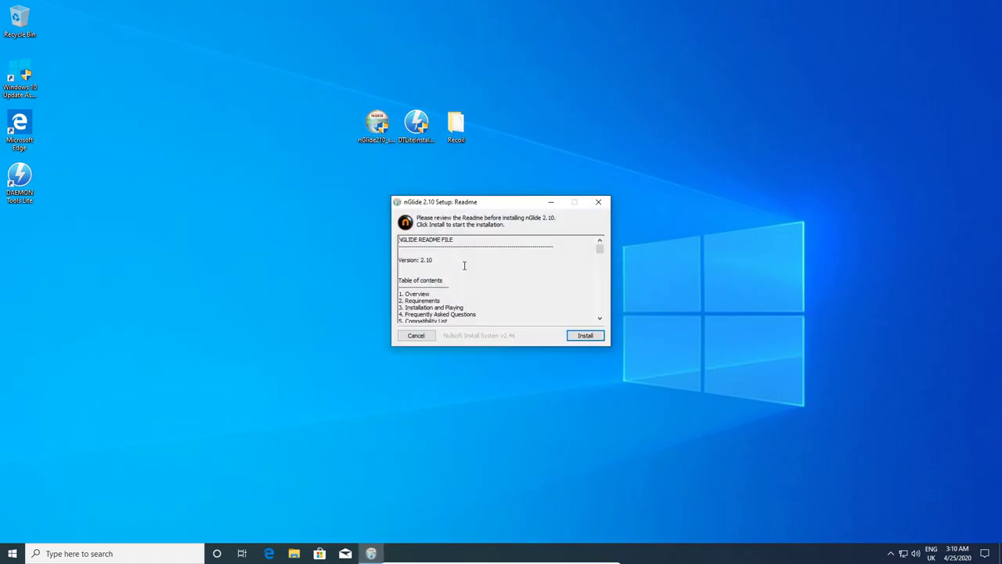
left_click_drag(467, 205, 399, 179)
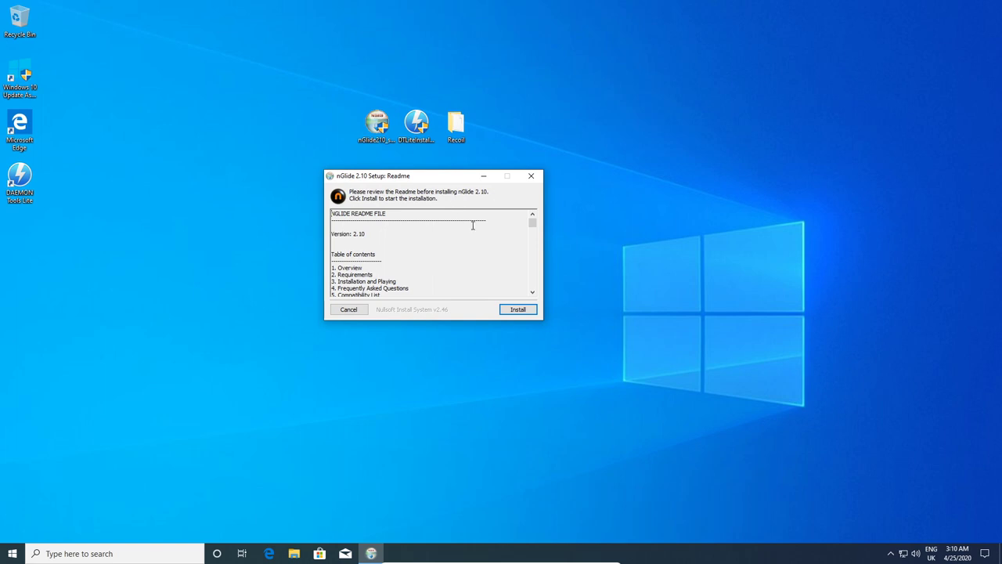
left_click_drag(427, 179, 423, 167)
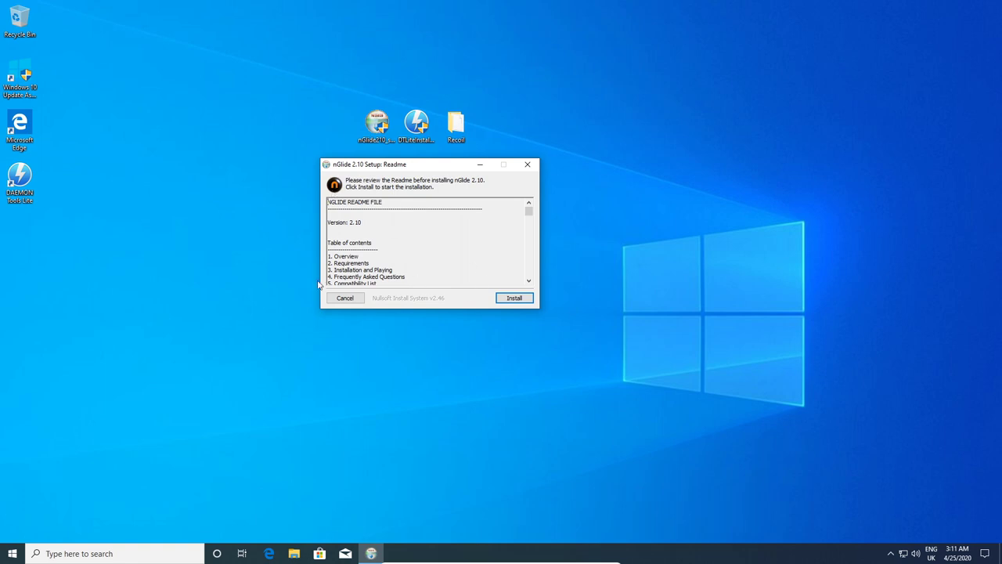
left_click(510, 302)
left_click(509, 299)
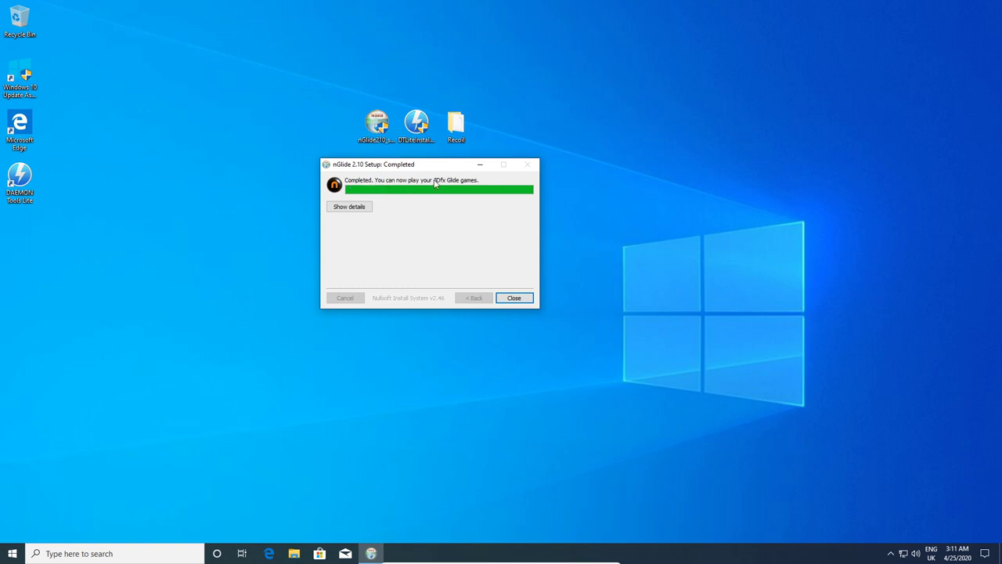
left_click(514, 296)
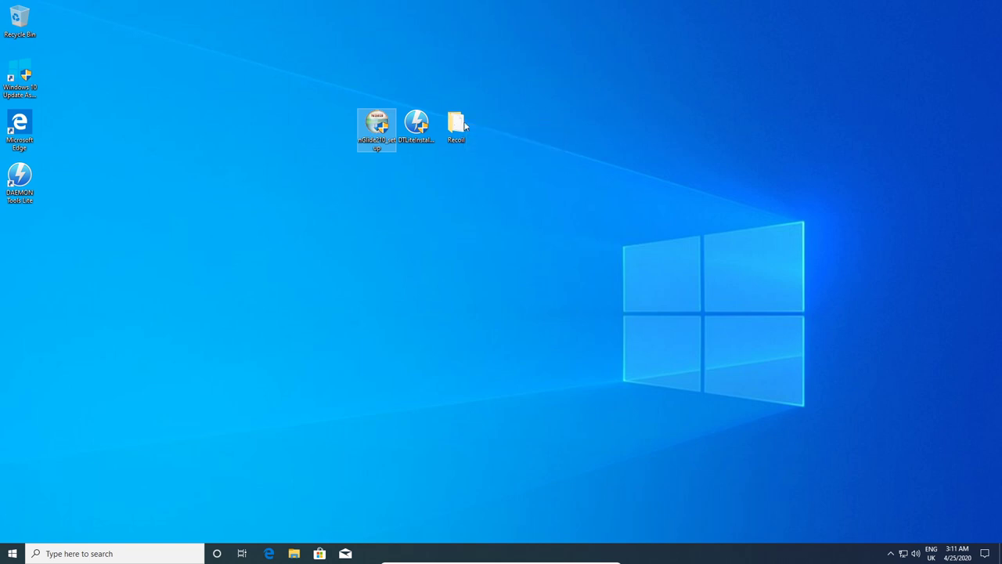
Step: Quick Mount the Recoil NRG image from Desktop\Recoil as drive E:, then open Start
left_click(23, 176)
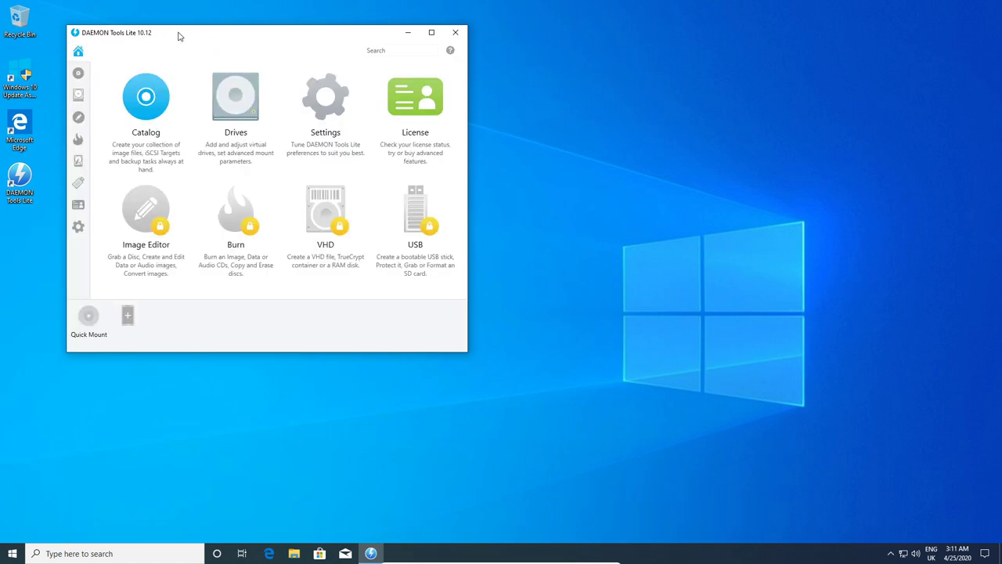
left_click_drag(179, 34, 610, 56)
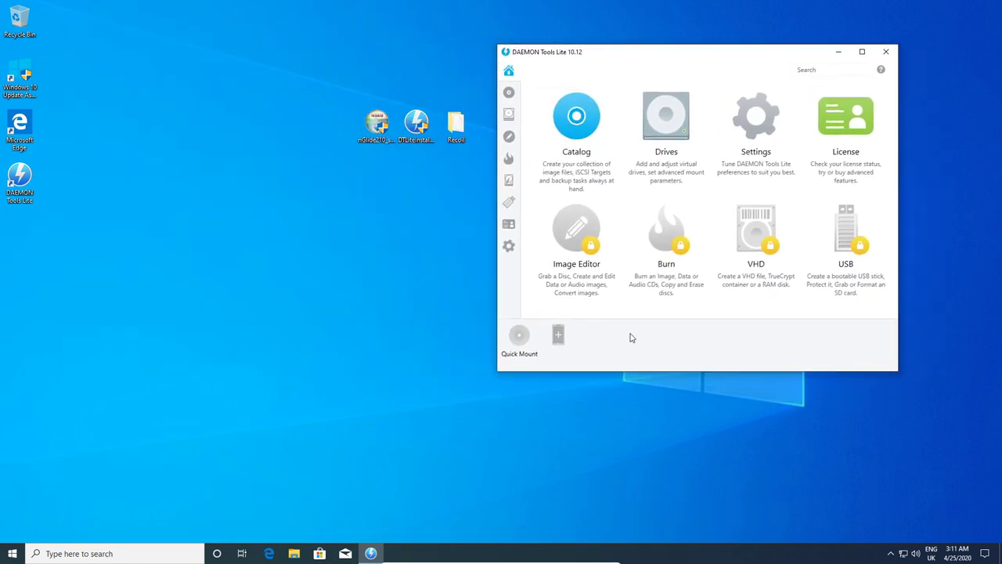
left_click(521, 335)
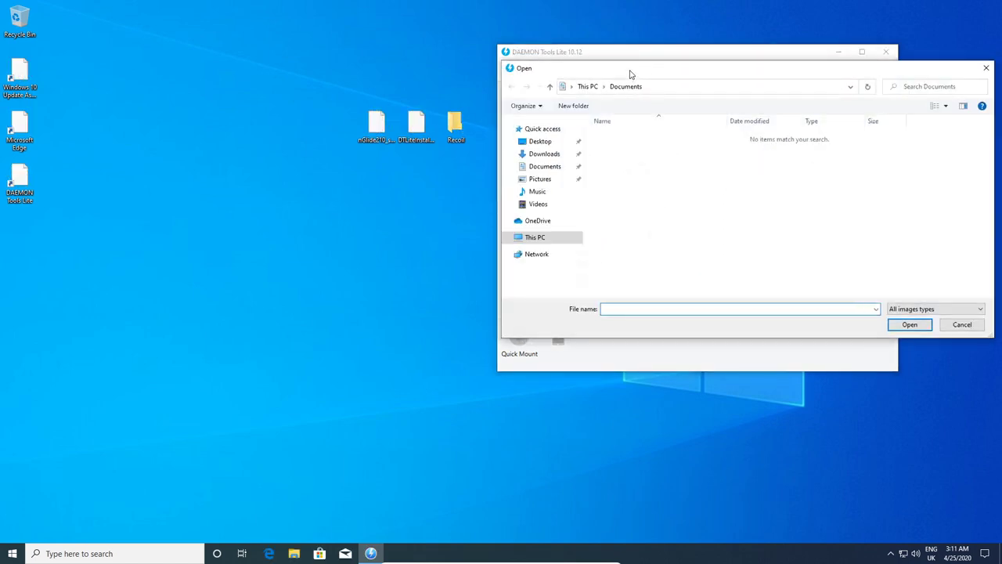
left_click(556, 192)
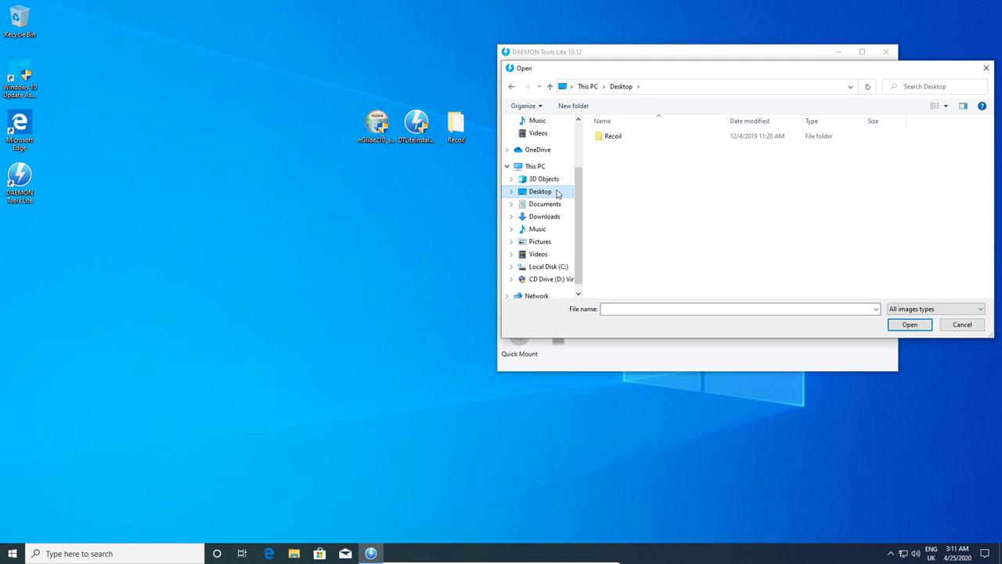
double_click(634, 138)
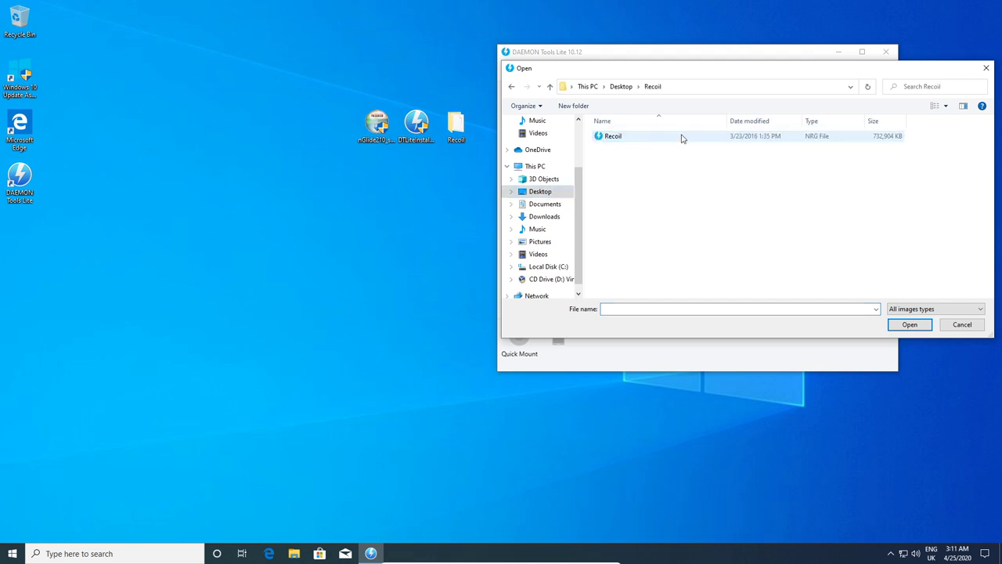
double_click(610, 137)
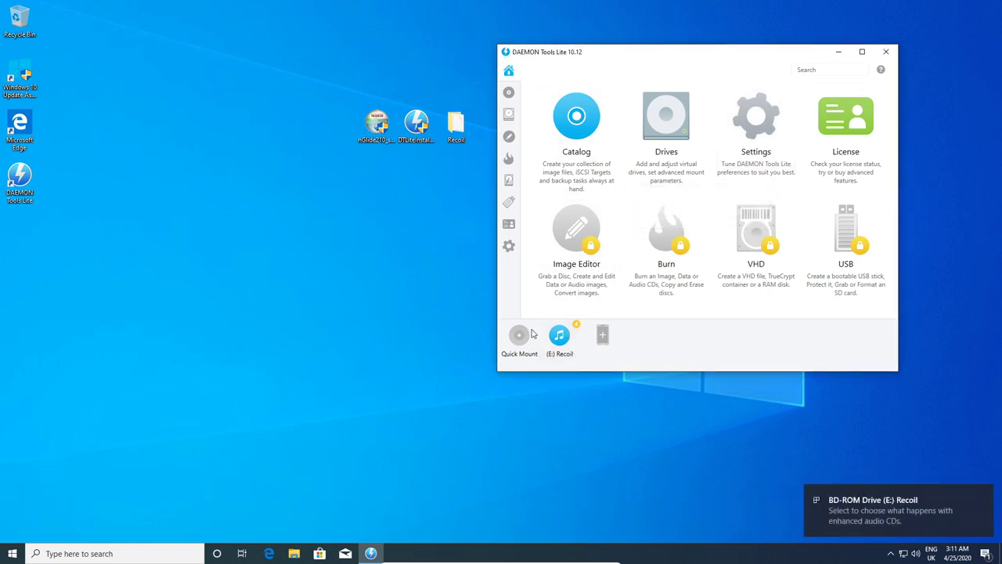
left_click(11, 553)
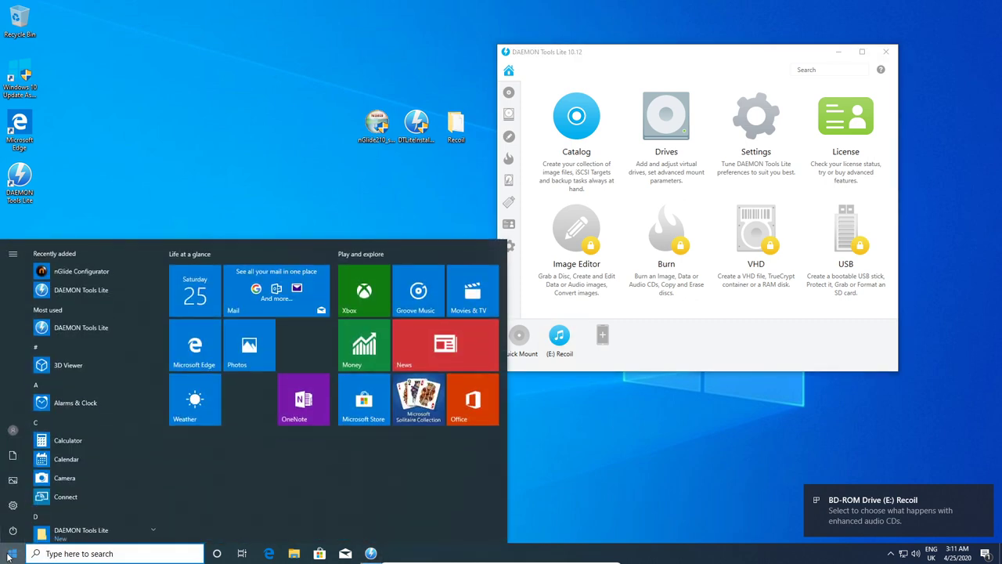
Step: Open BD-ROM Drive (E:) Recoil in File Explorer and run automenu as administrator
scroll(78, 456, "down", 5)
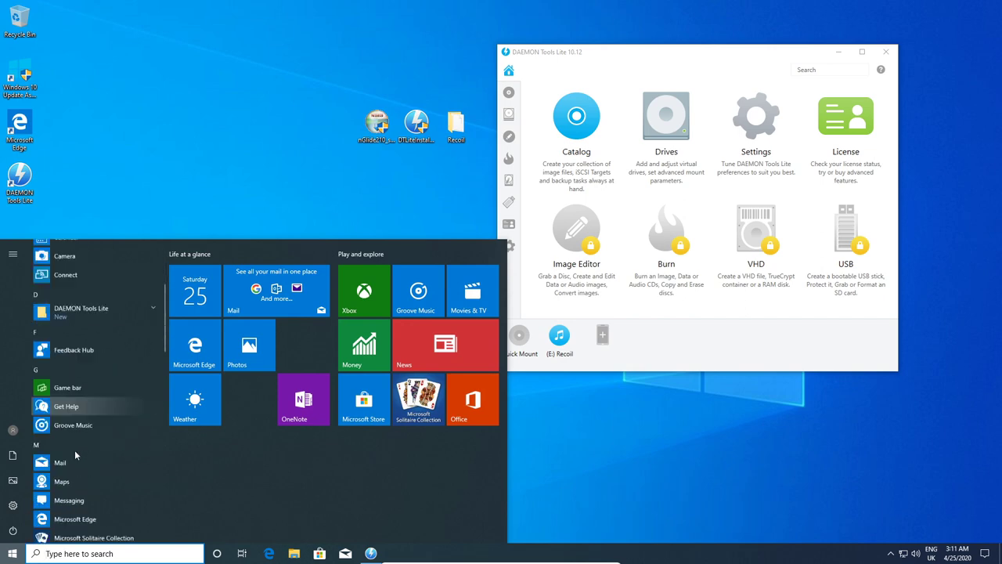
left_click(285, 112)
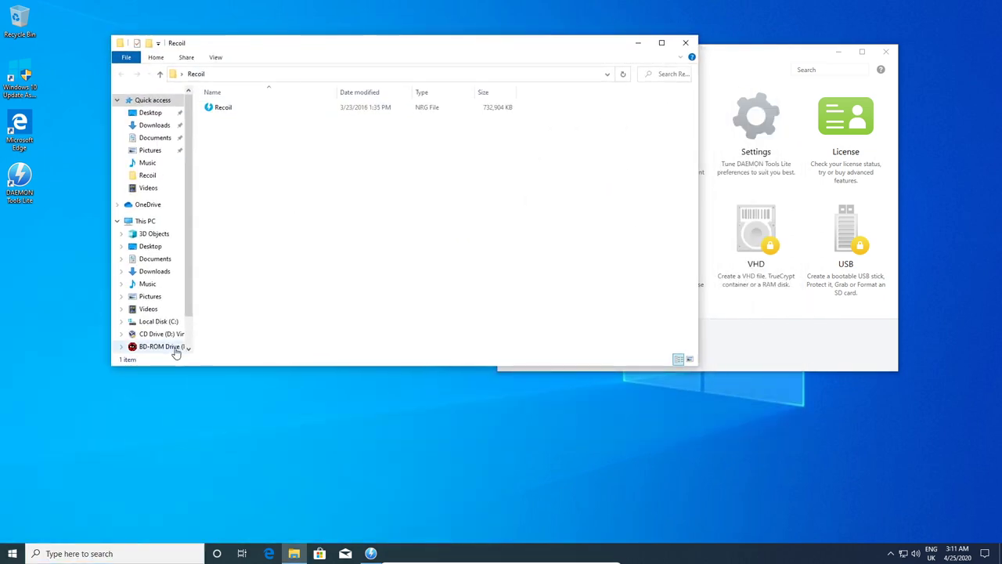
scroll(186, 309, "down", 2)
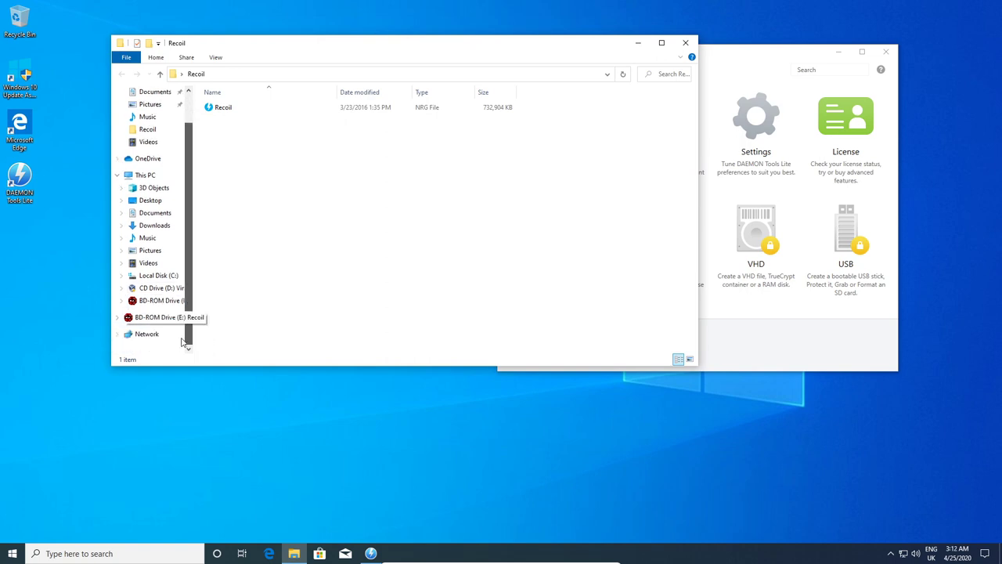
left_click(180, 317)
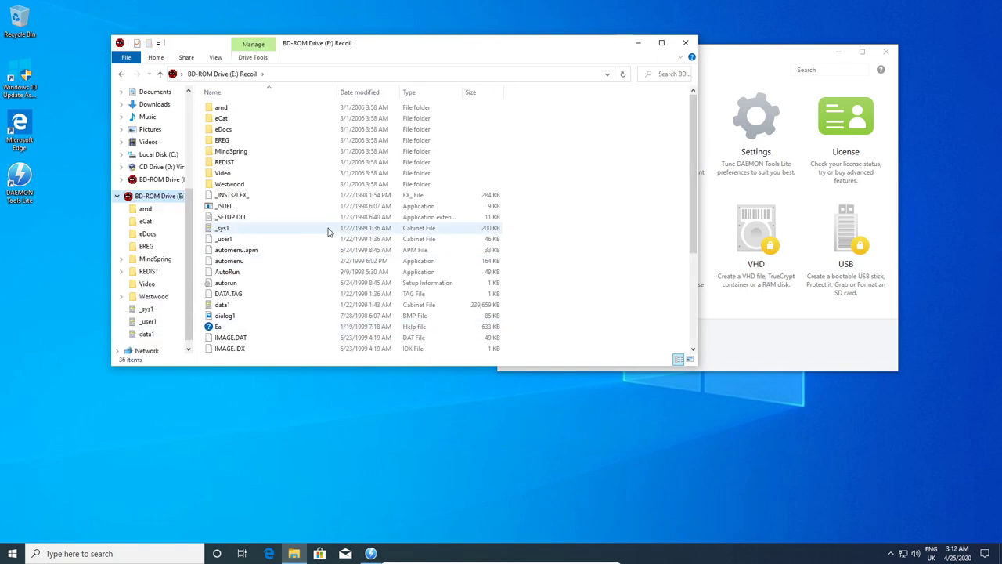
double_click(233, 262)
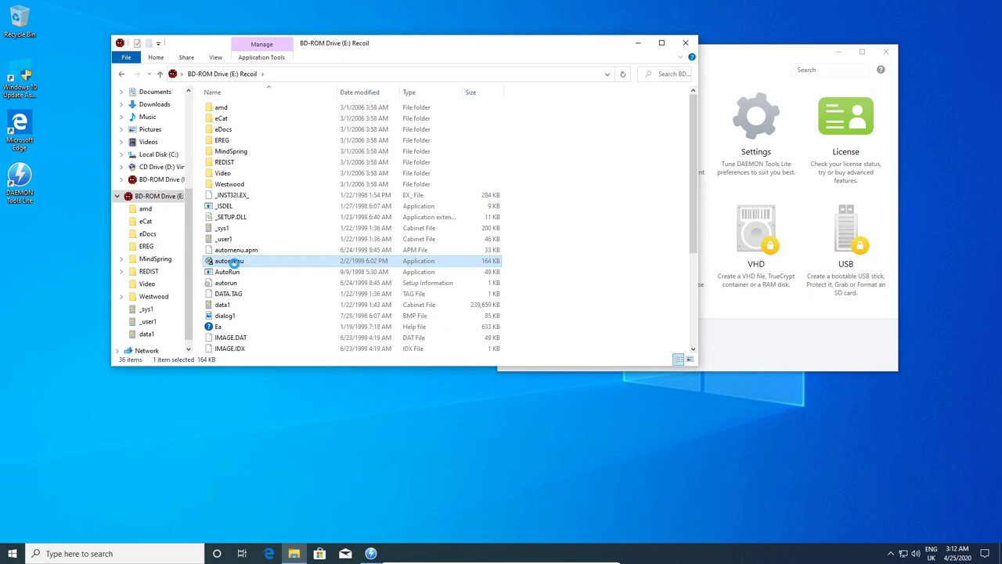
right_click(233, 263)
left_click(268, 283)
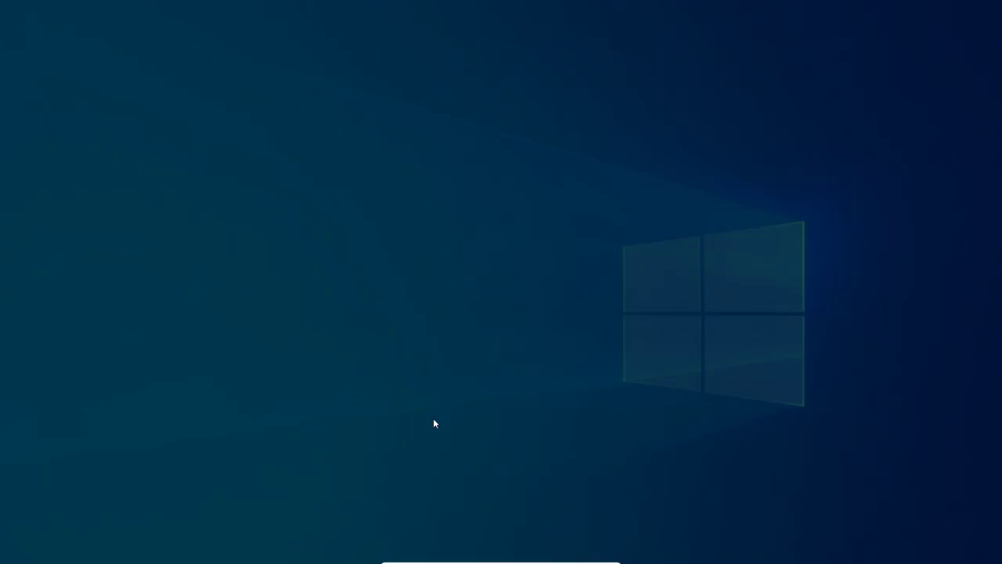
Step: Start the Recoil install, creating the destination folder and accepting default components and program folder
left_click(438, 355)
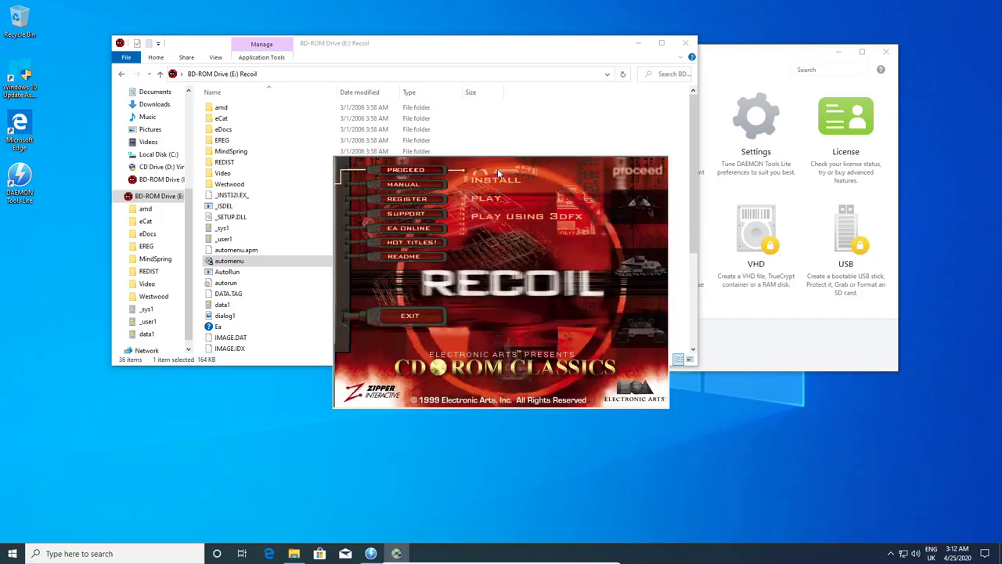
left_click(494, 181)
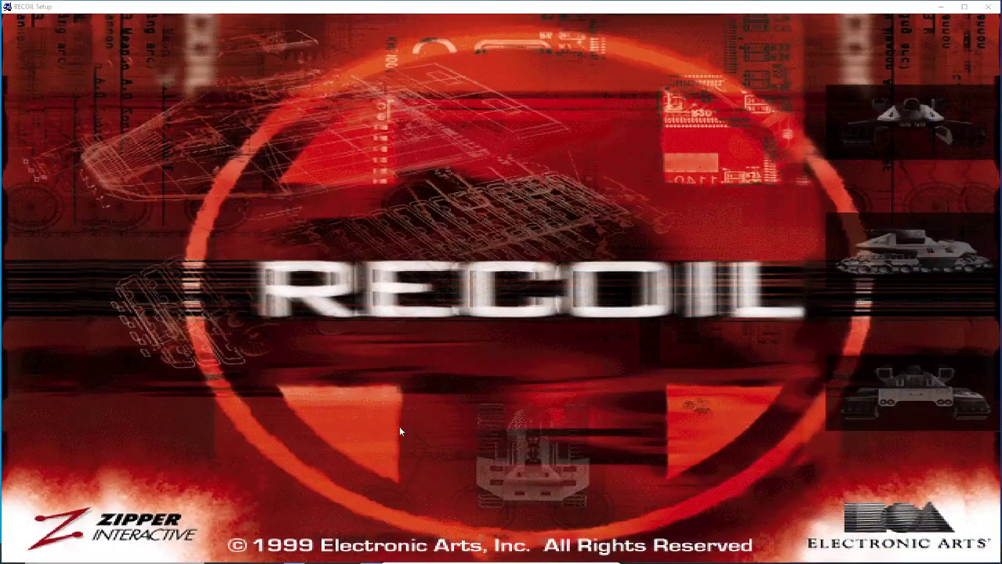
left_click(550, 364)
left_click(550, 364)
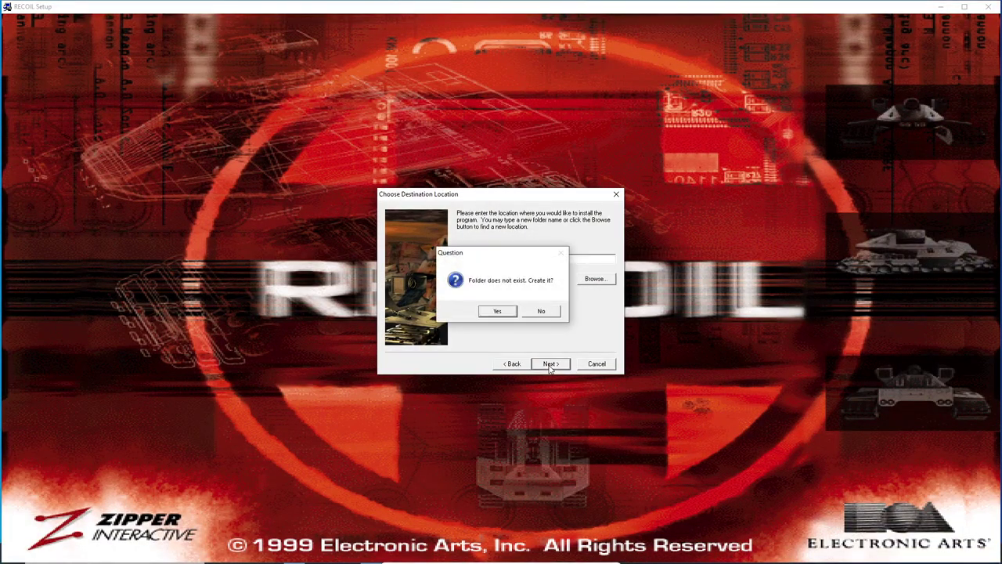
left_click(483, 314)
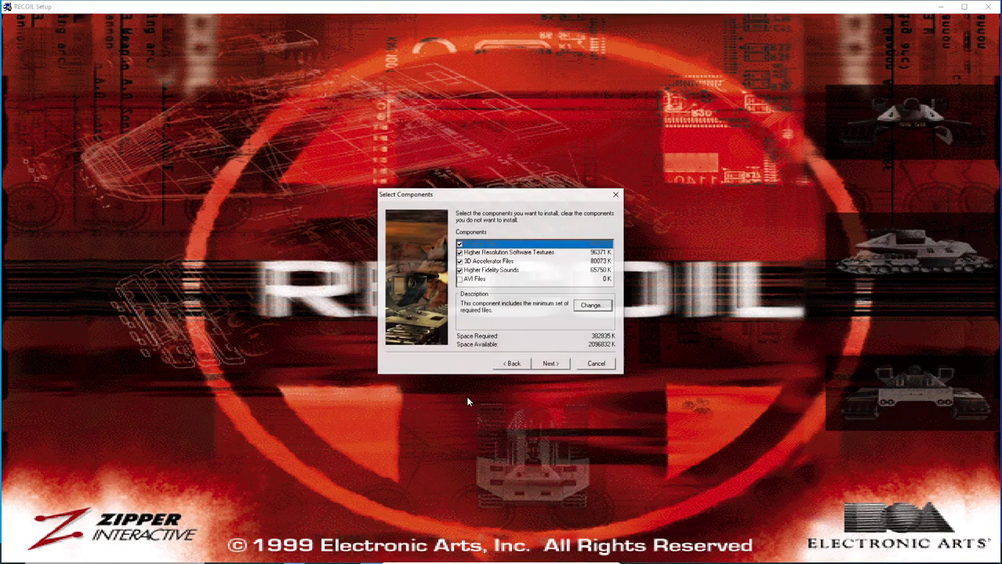
left_click(551, 365)
left_click(538, 366)
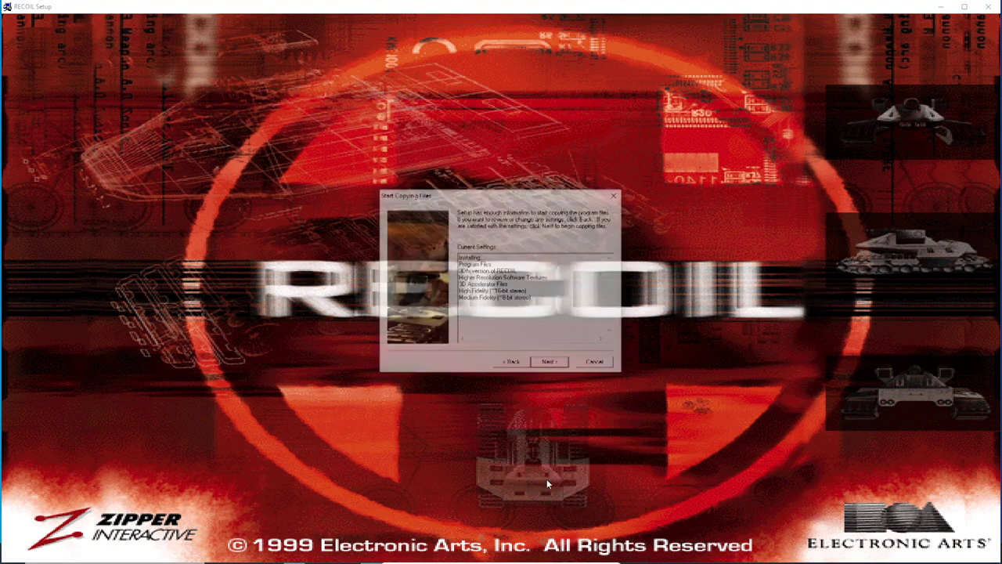
Step: Start copying the Recoil game files and let the copy finish
left_click(549, 360)
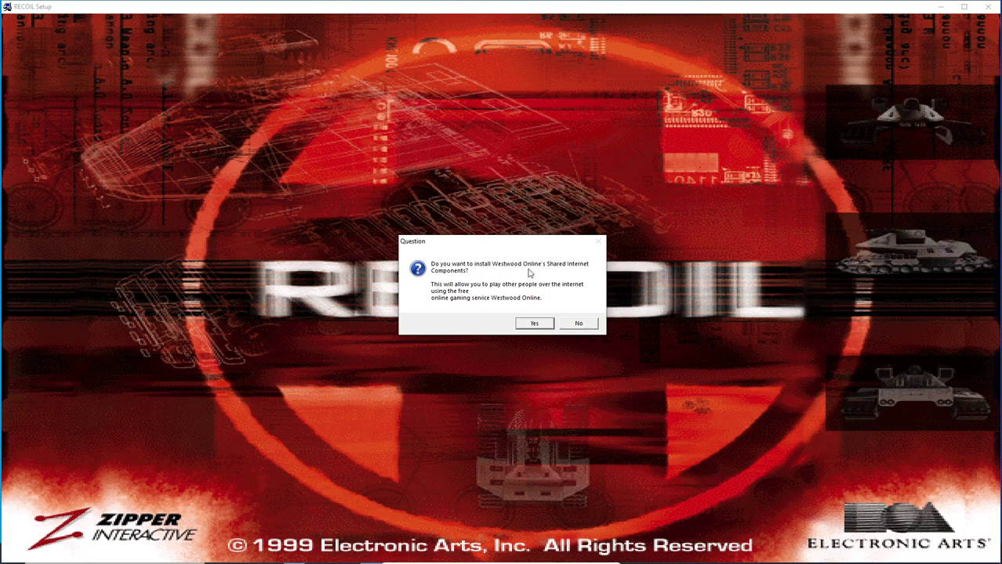
Step: Decline Westwood Online components and the ReadMe, agree to DirectX 6.0, then cancel DirectX Setup
left_click(591, 326)
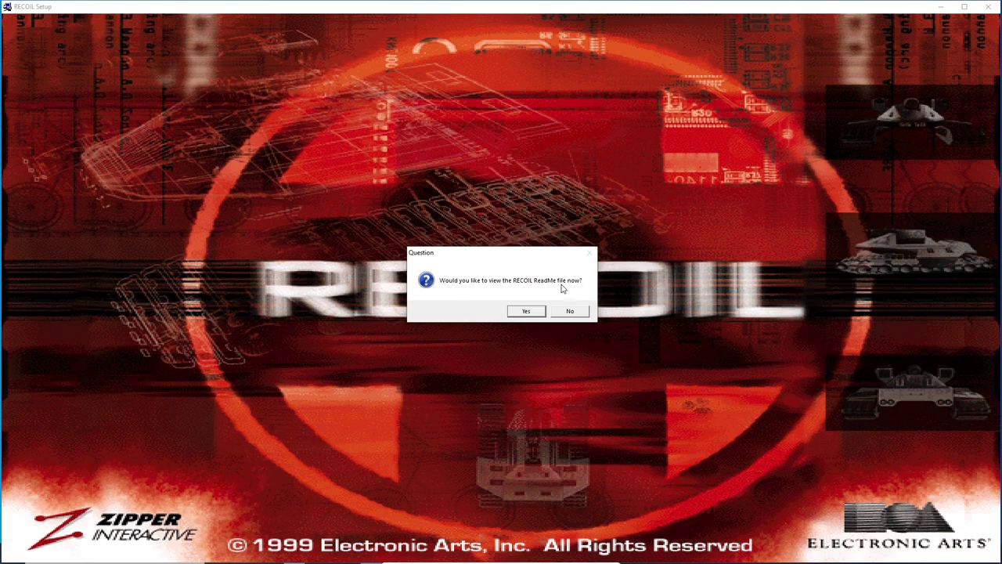
left_click(569, 311)
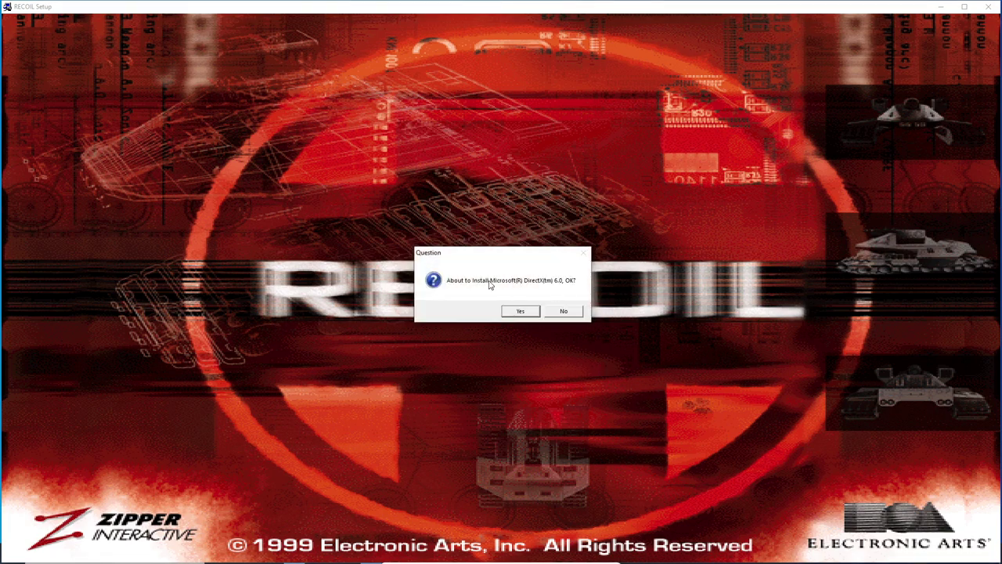
left_click(523, 311)
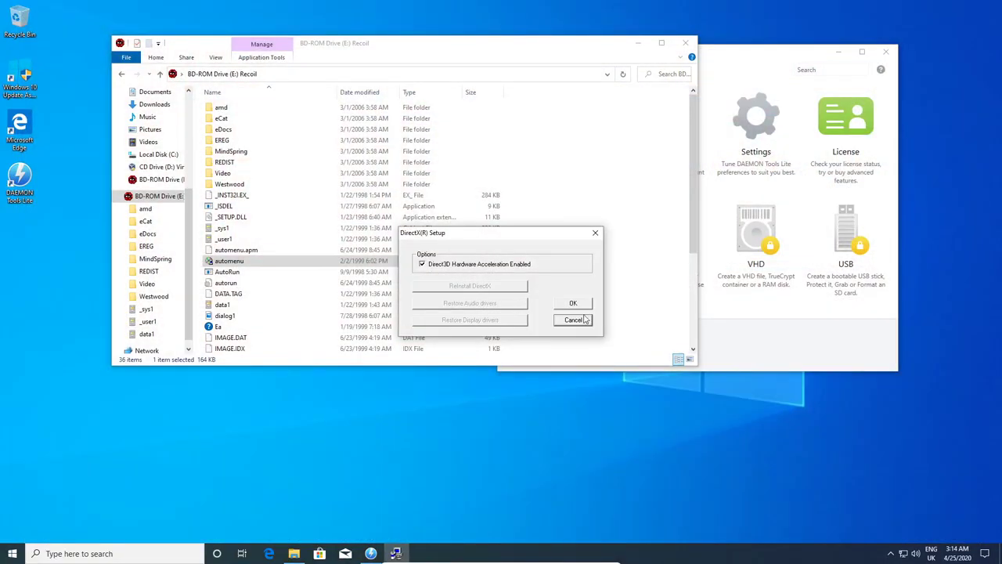
left_click(573, 305)
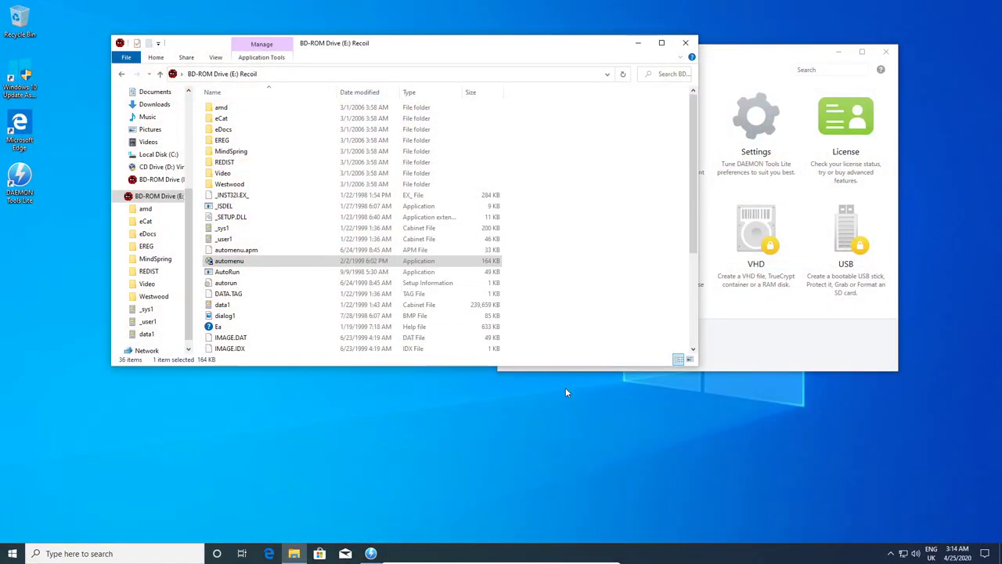
Step: Close the disc folder and launch Run RECOIL (3Dfx) from Start's Zipper Interactive group
left_click(685, 44)
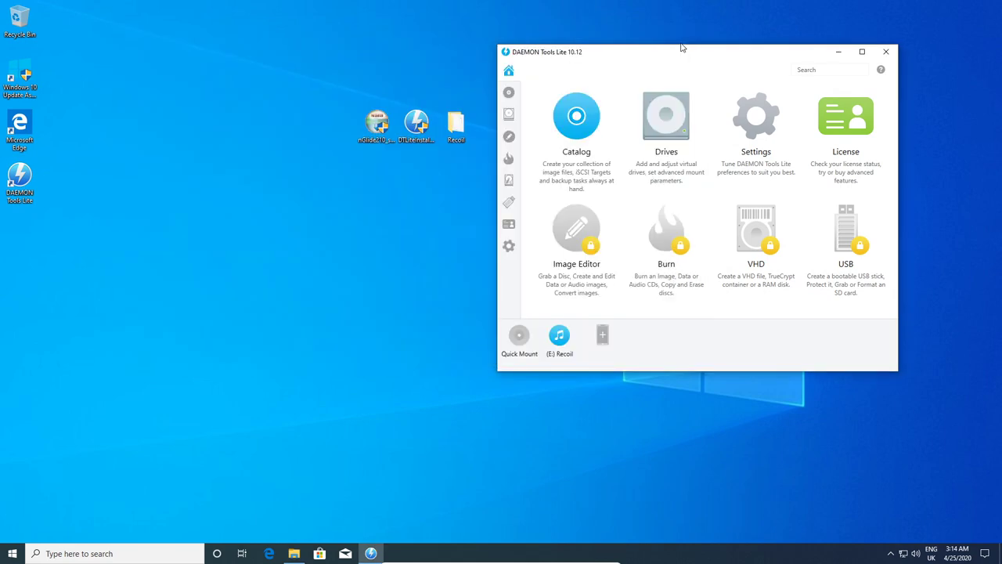
left_click(12, 553)
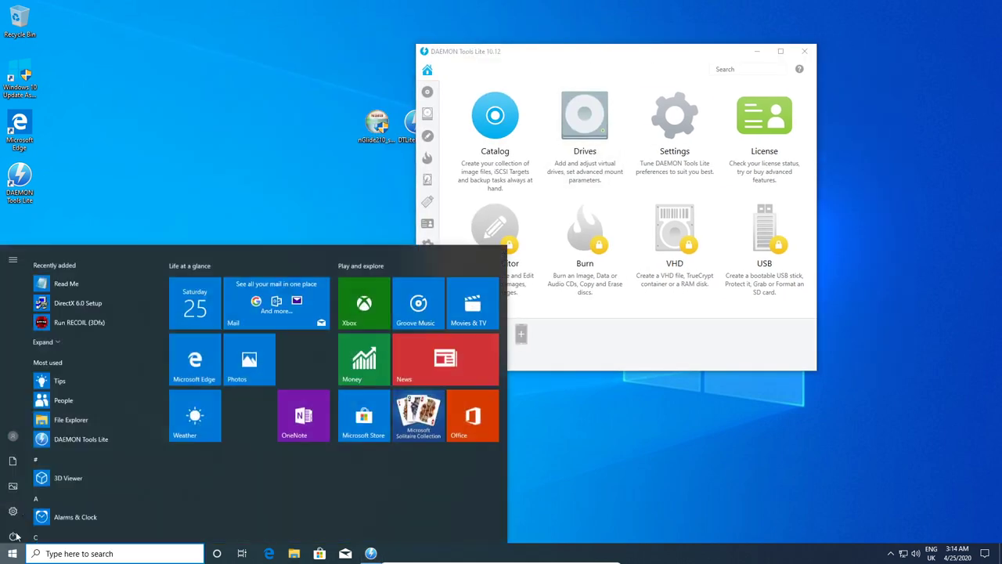
scroll(105, 348, "down", 5)
scroll(104, 346, "down", 10)
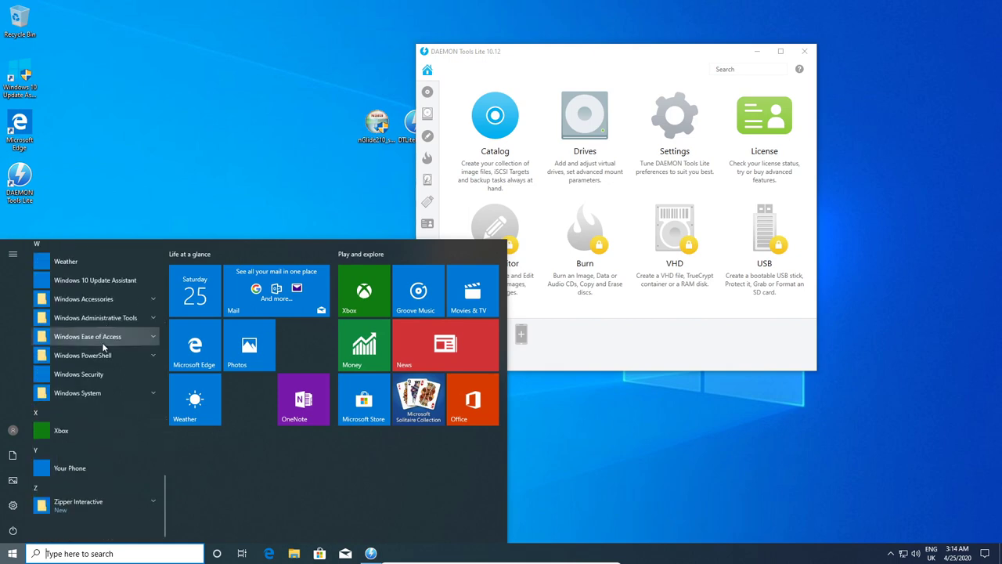
left_click(73, 507)
scroll(99, 477, "down", 2)
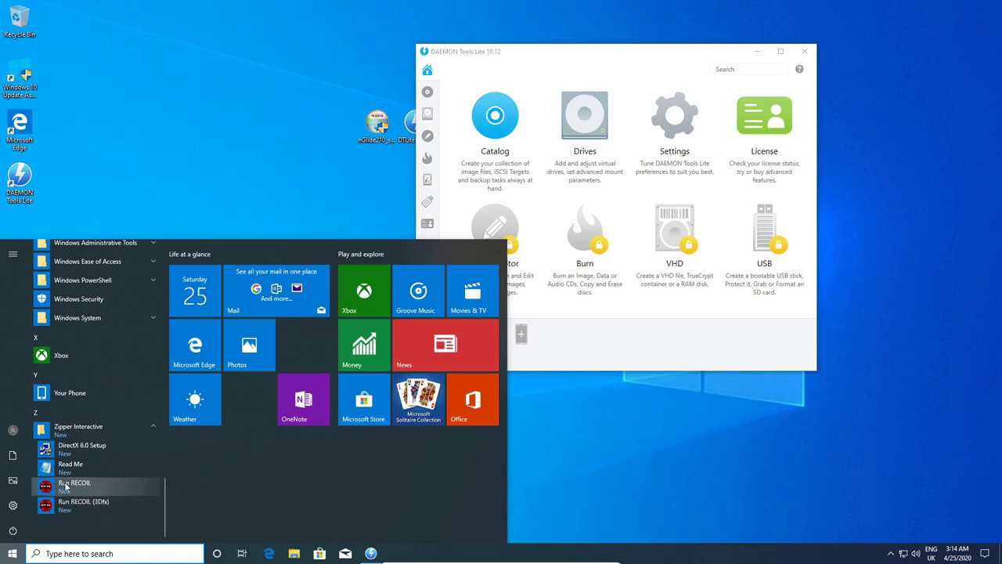
left_click(99, 507)
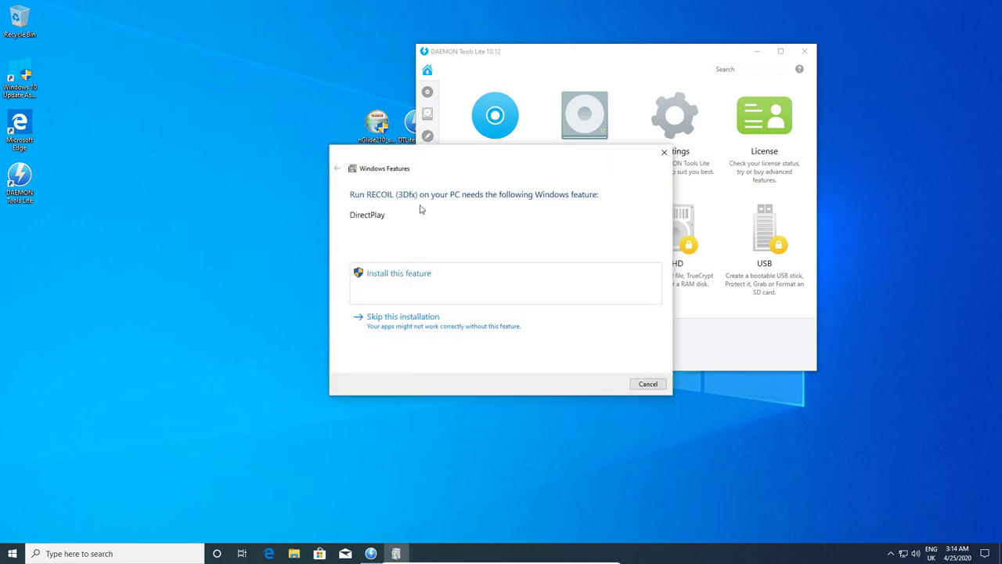
Step: Install the DirectPlay Windows feature, close the confirmation, and reposition the RECOIL (3Dfx) window
left_click(402, 280)
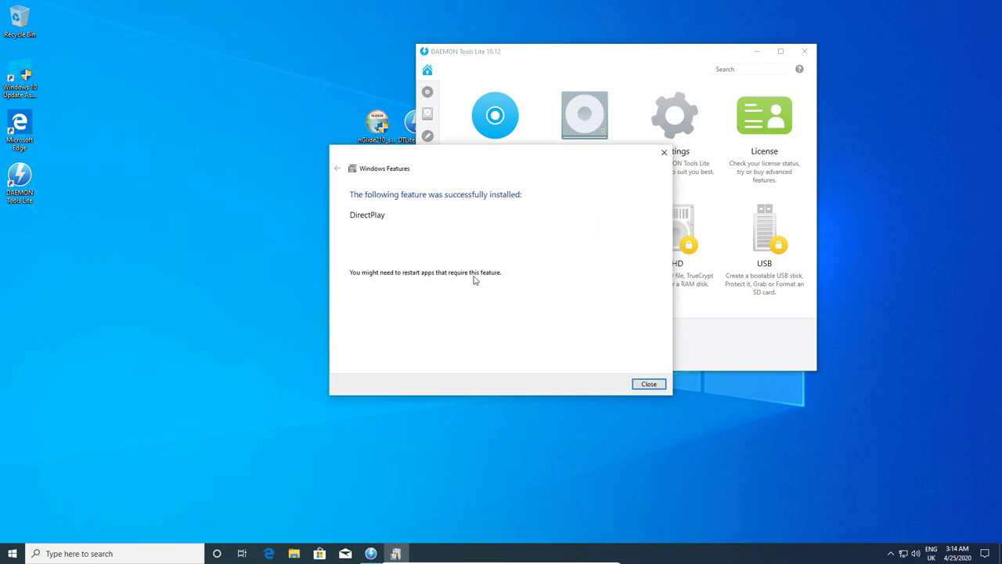
left_click(649, 383)
left_click_drag(378, 138, 348, 80)
Step: Check the Options menu, choose Game > Start, and pick NEW GAME in Recoil
left_click(337, 91)
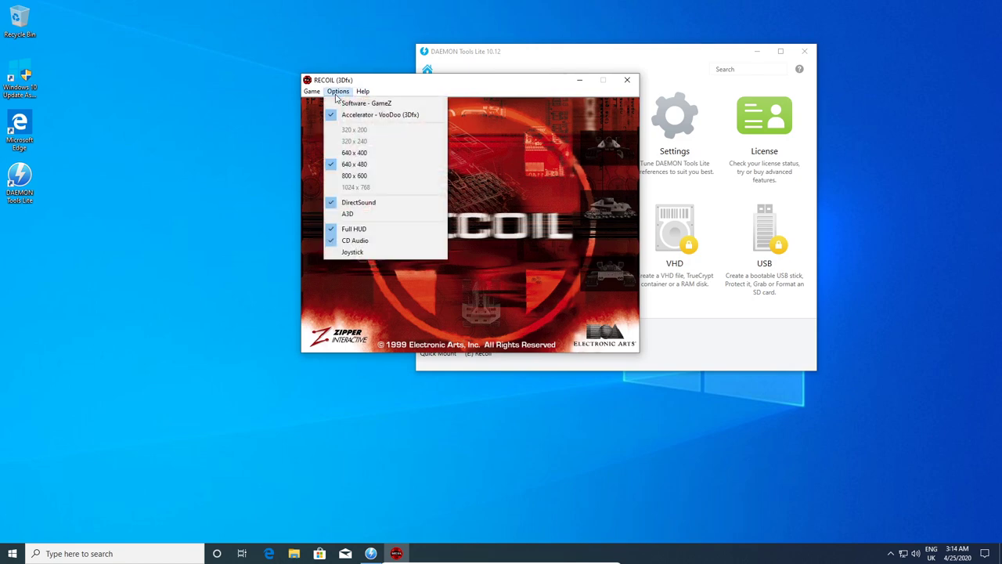
left_click_drag(366, 79, 396, 91)
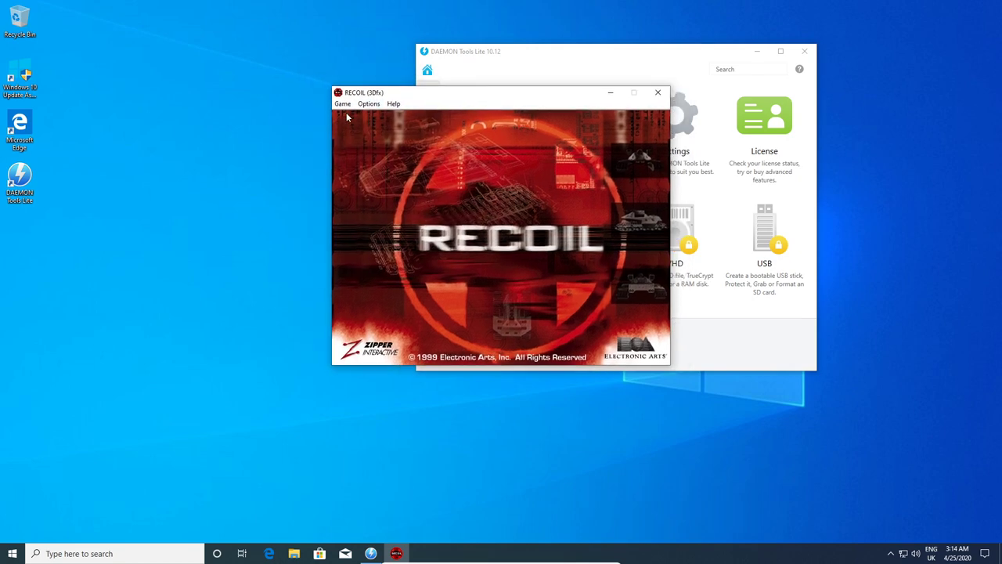
left_click(344, 104)
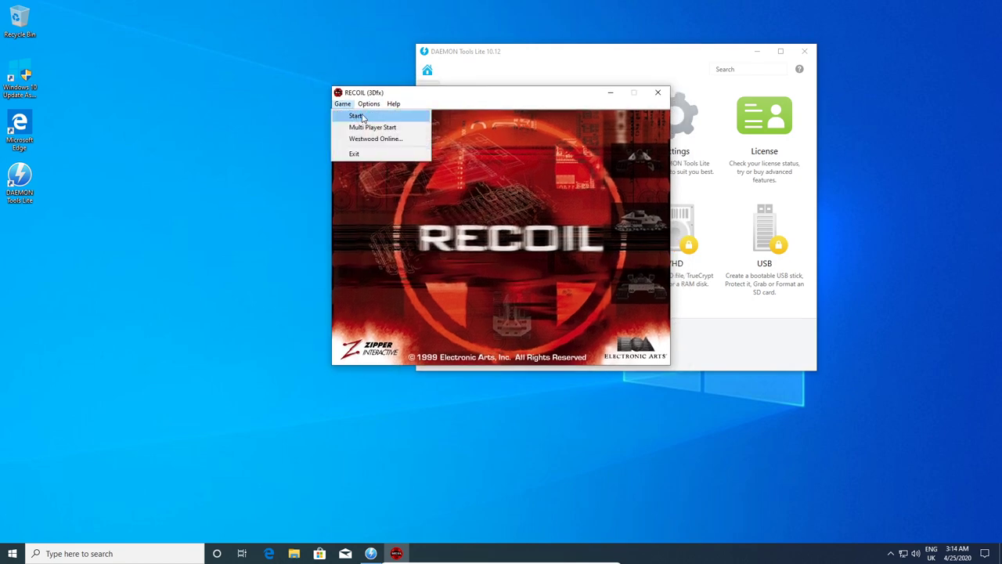
left_click(363, 118)
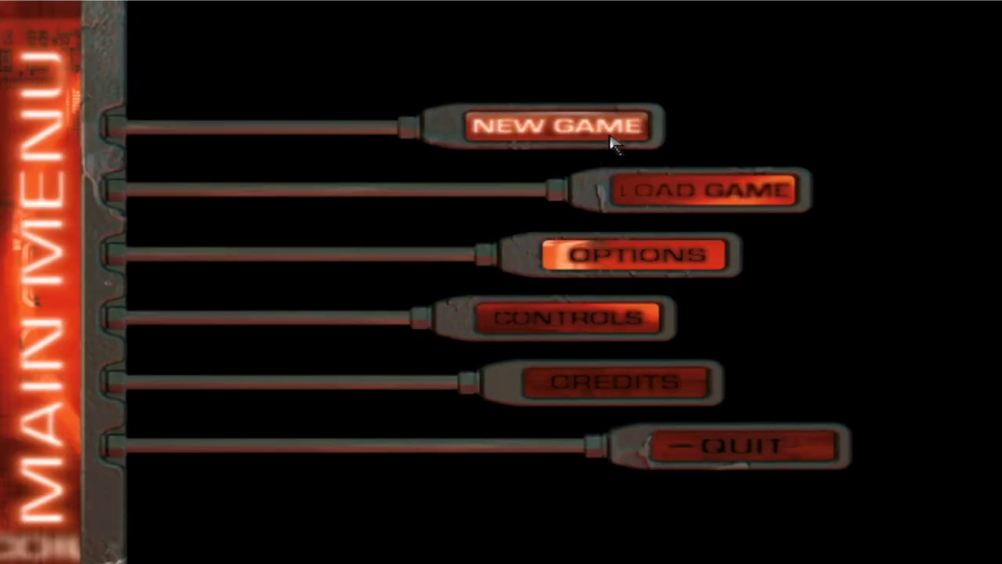
left_click(614, 144)
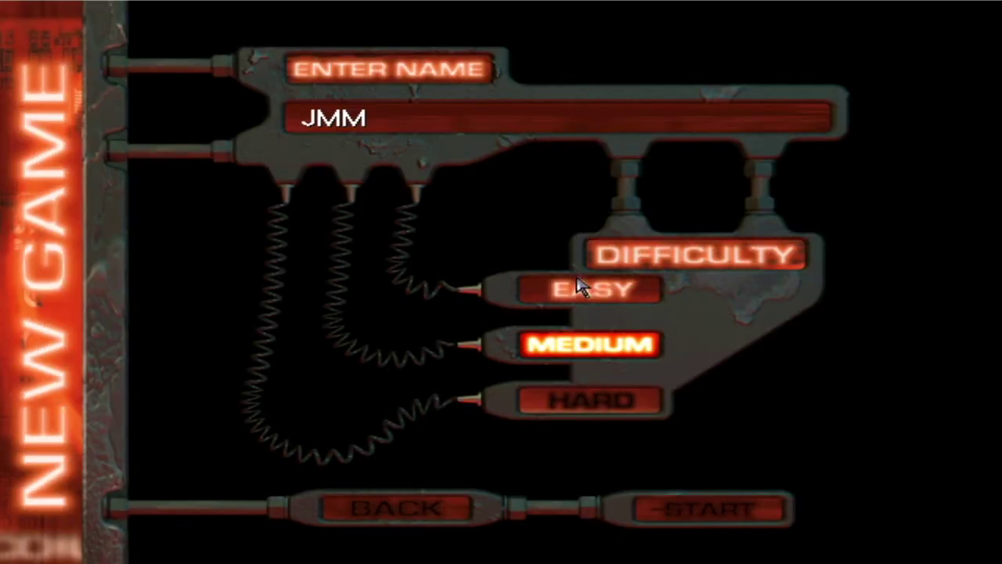
Step: Drag both dgVoodoo folders down-left on the desktop and deselect them
left_click(695, 507)
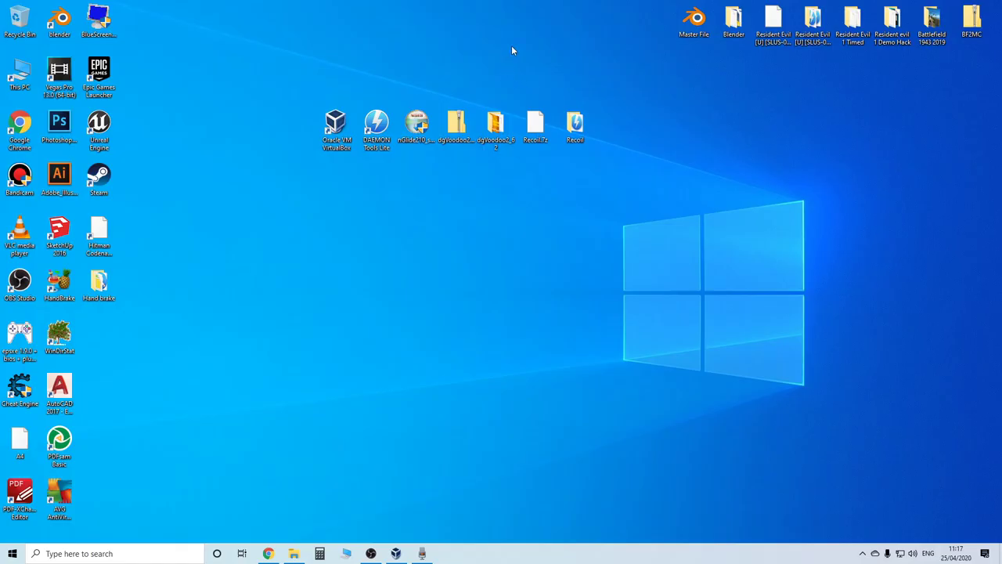
left_click_drag(511, 45, 371, 264)
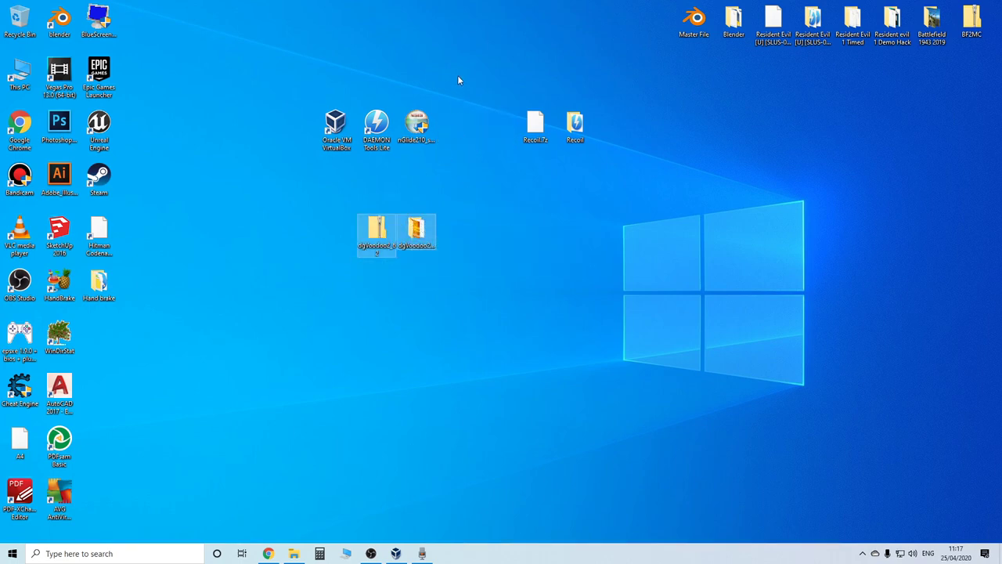
left_click(448, 203)
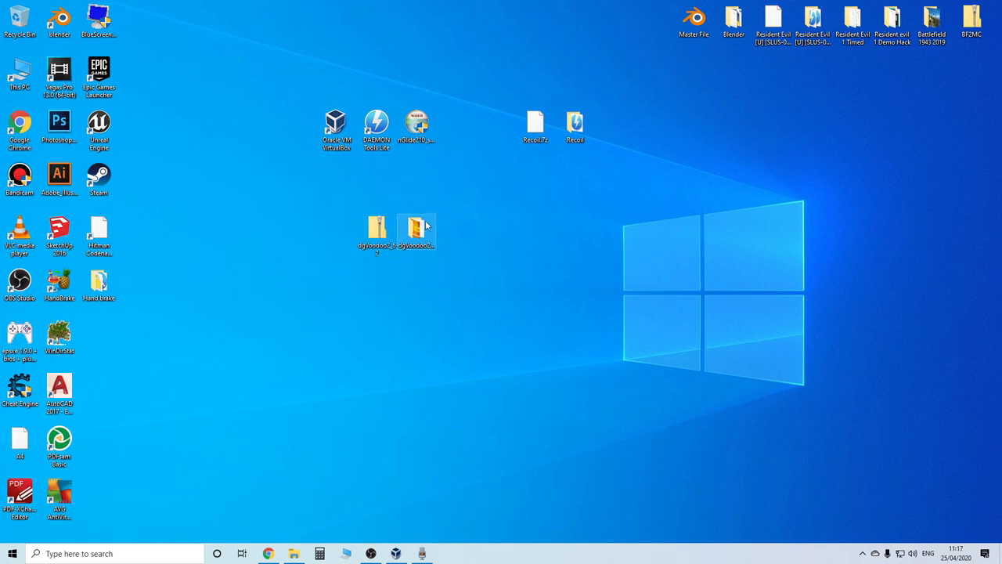
Step: Launch dgVoodooCpl from the dgVoodoo2_62 folder and close the folder window
double_click(427, 226)
double_click(384, 169)
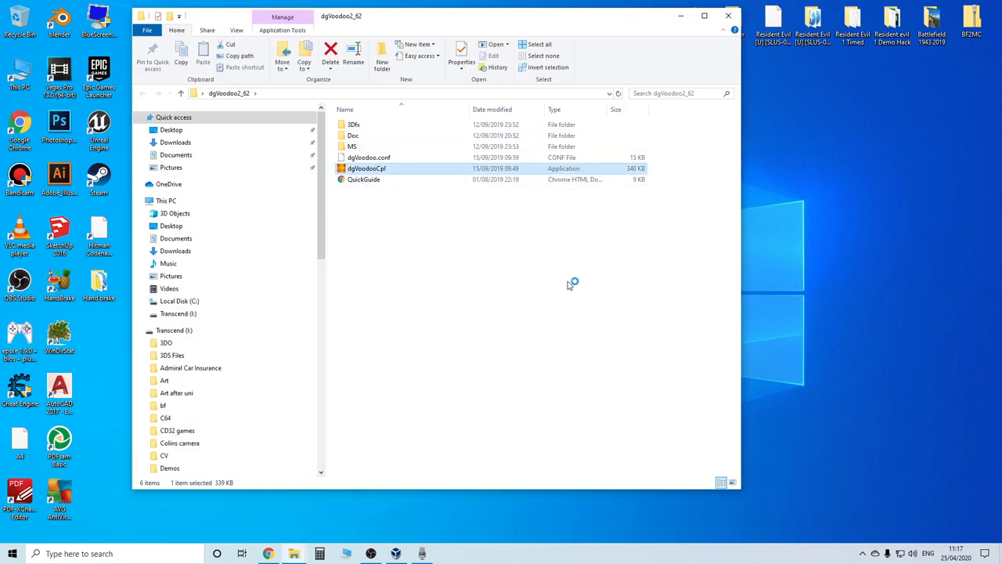
left_click(728, 16)
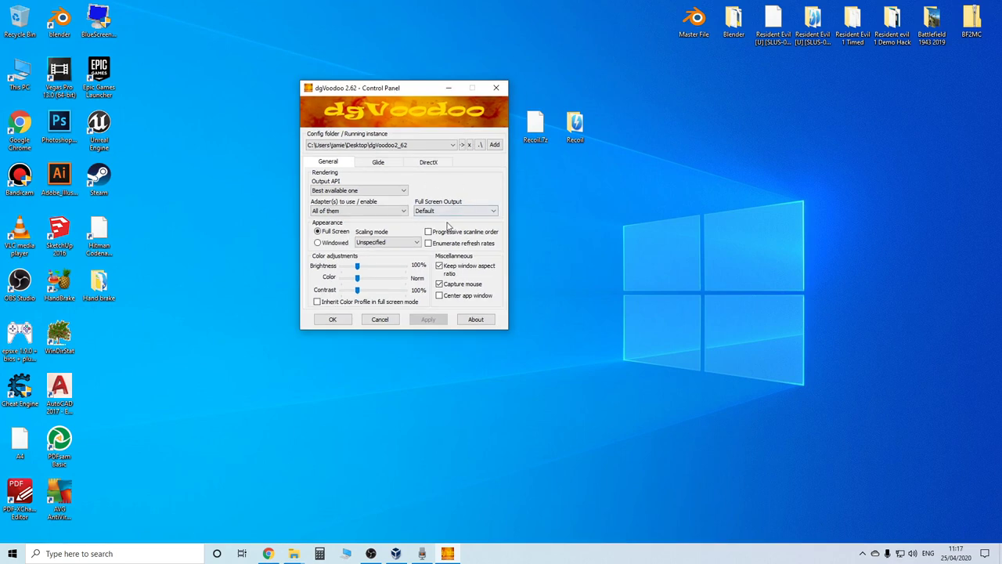
Step: Review the dgVoodoo Control Panel's Glide and DirectX settings, then return to the Recoil YouTube video
left_click(380, 165)
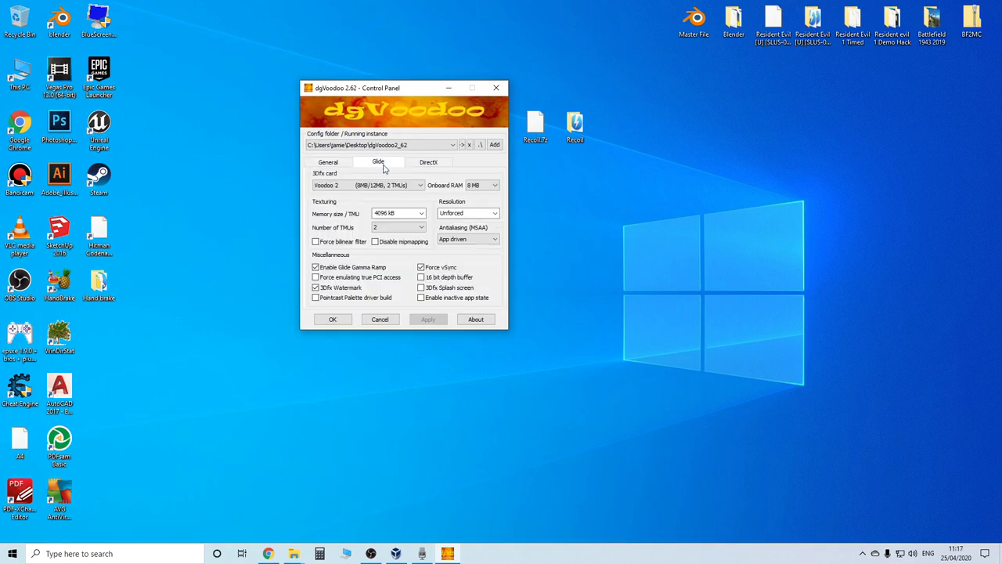
left_click_drag(424, 88, 563, 69)
left_click(566, 141)
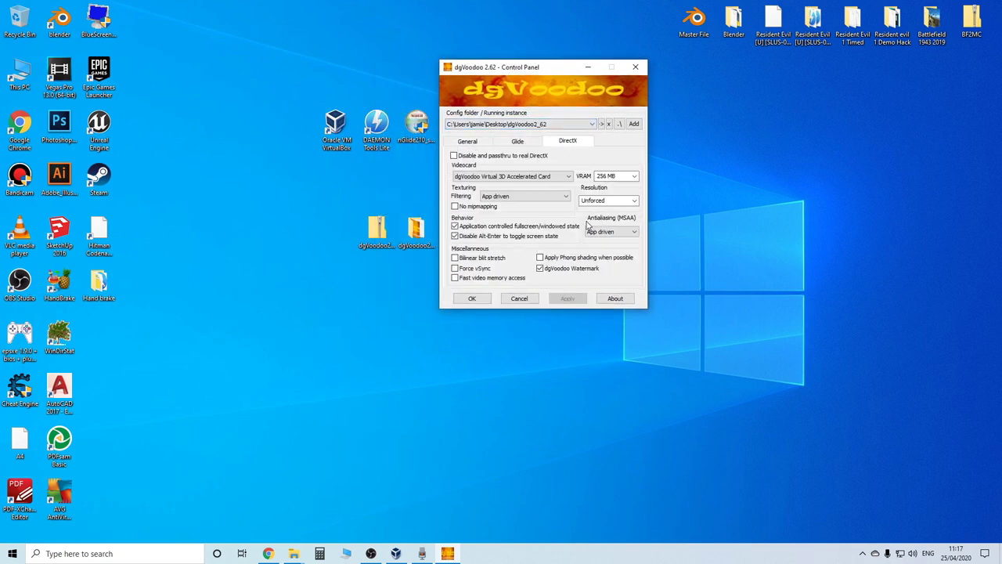
left_click_drag(516, 68, 470, 71)
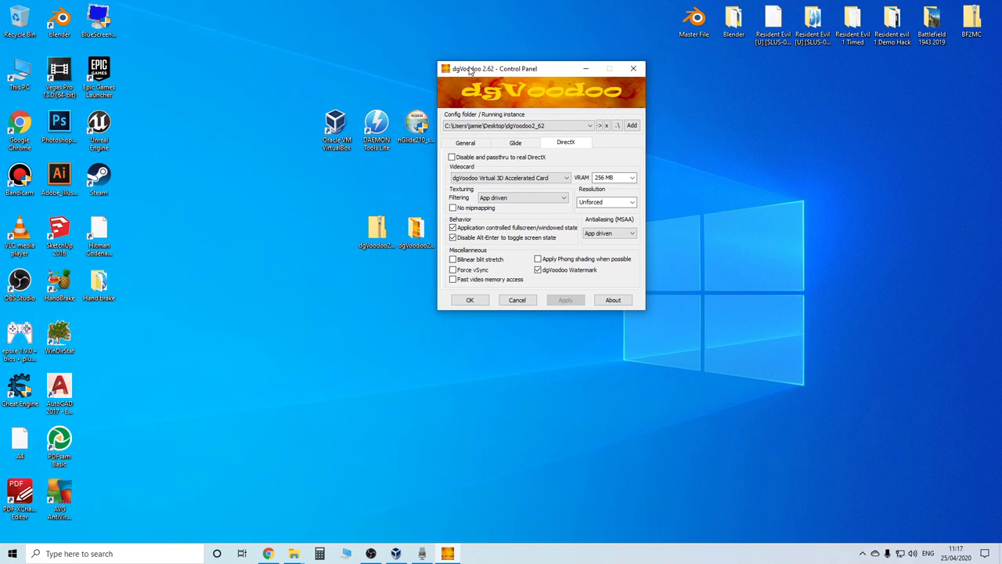
left_click(270, 553)
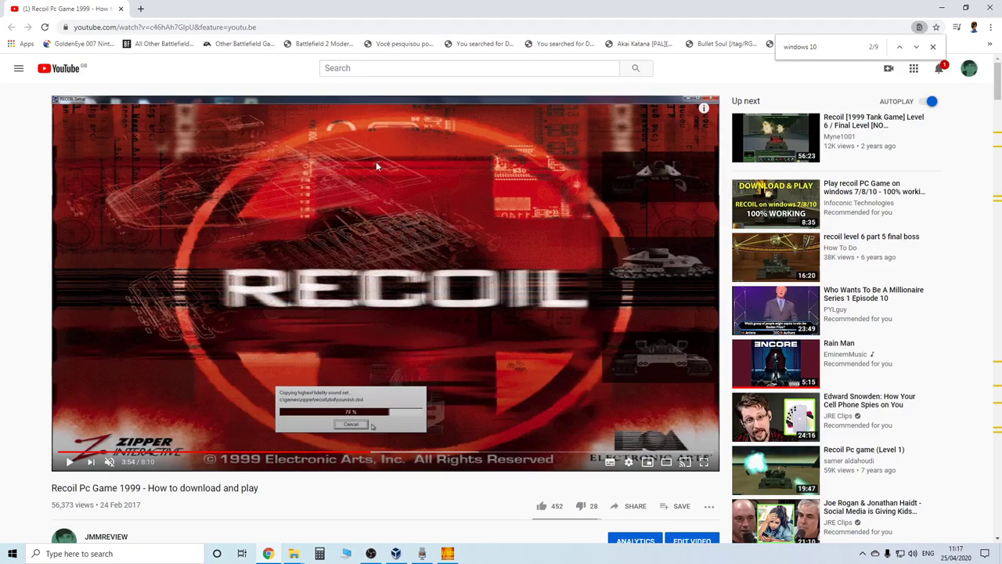
Step: Scroll the Recoil video page down to the comments, dismissing the Duplicate Files Fixer advert
scroll(373, 166, "down", 5)
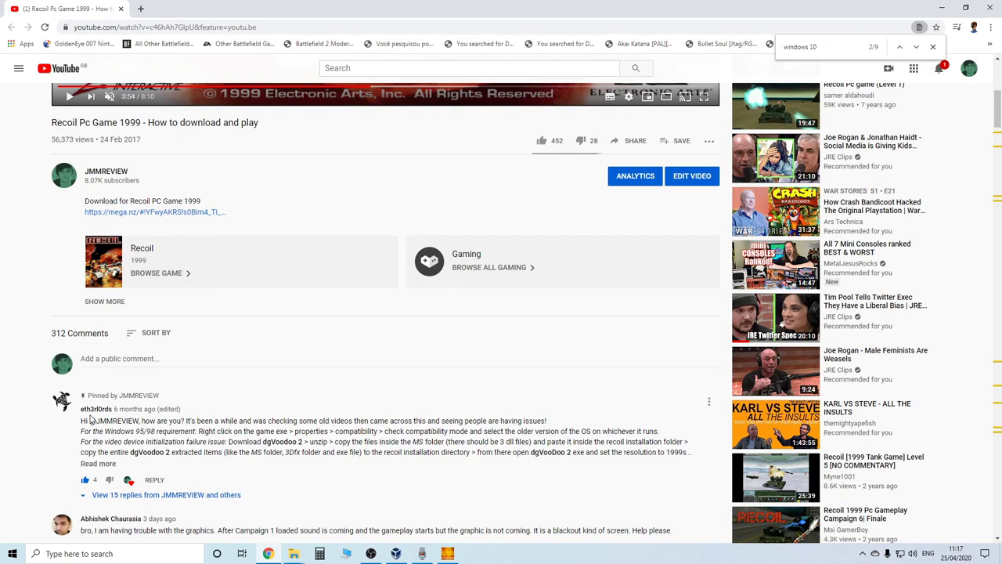
scroll(220, 361, "up", 5)
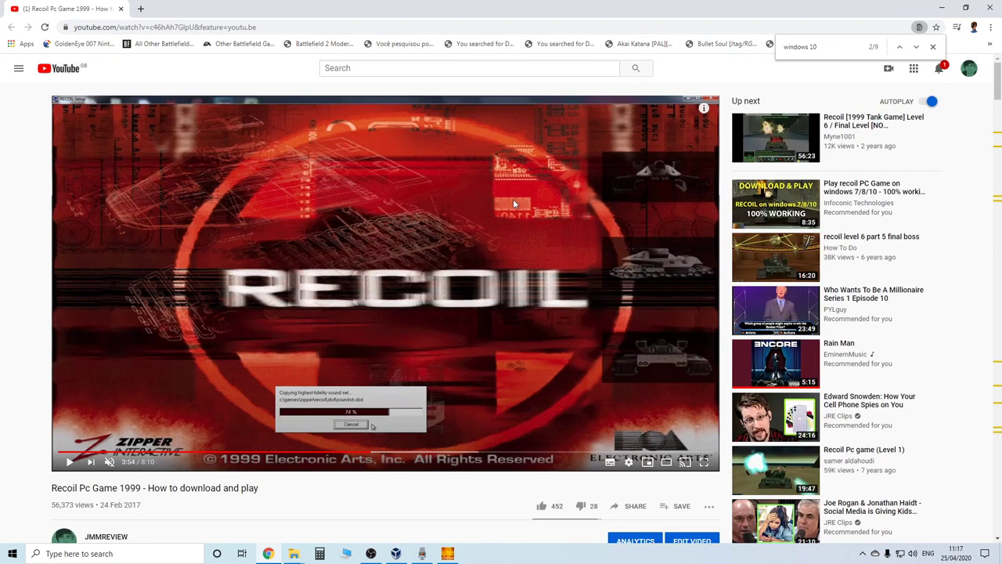
scroll(512, 204, "down", 1)
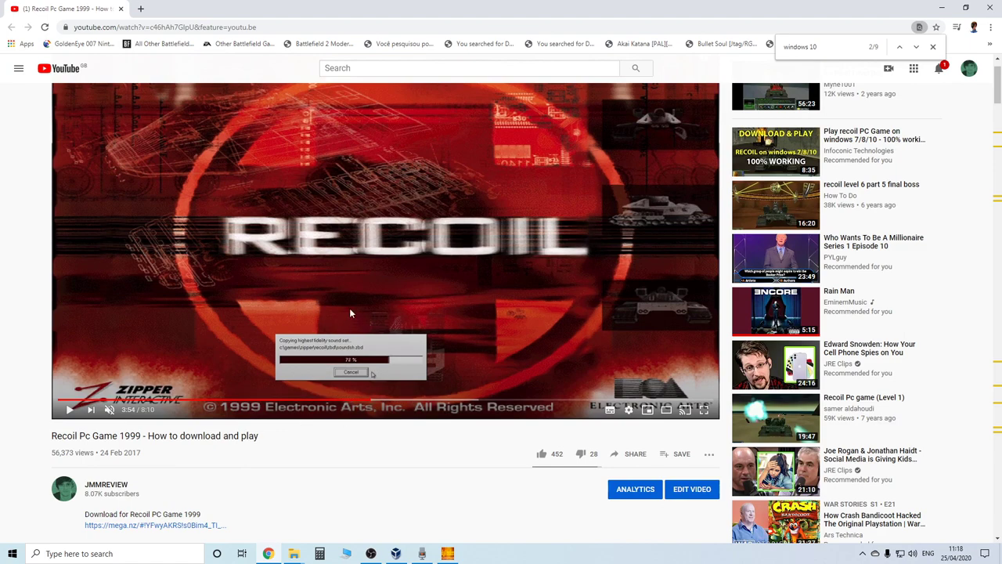
scroll(350, 314, "down", 2)
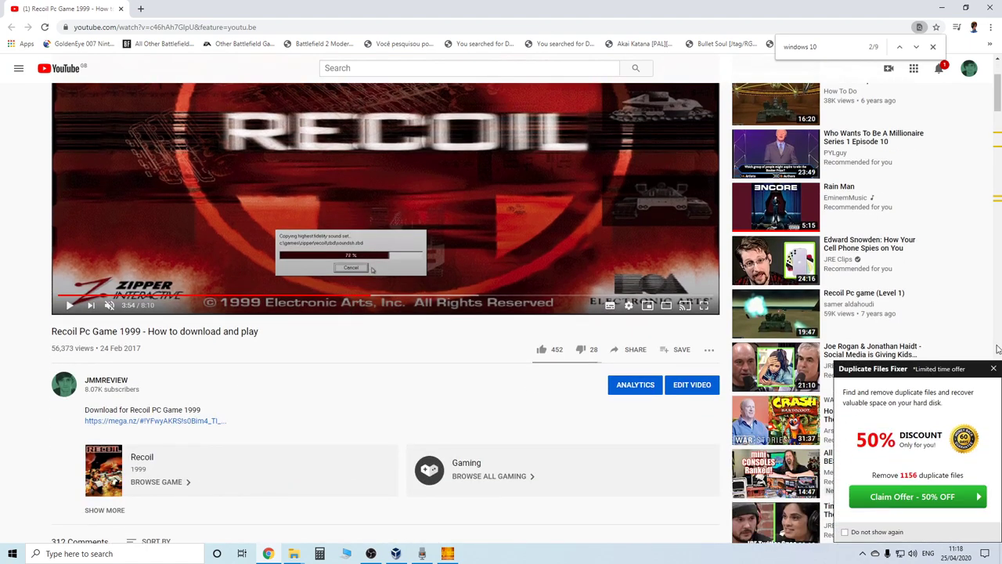
left_click(993, 369)
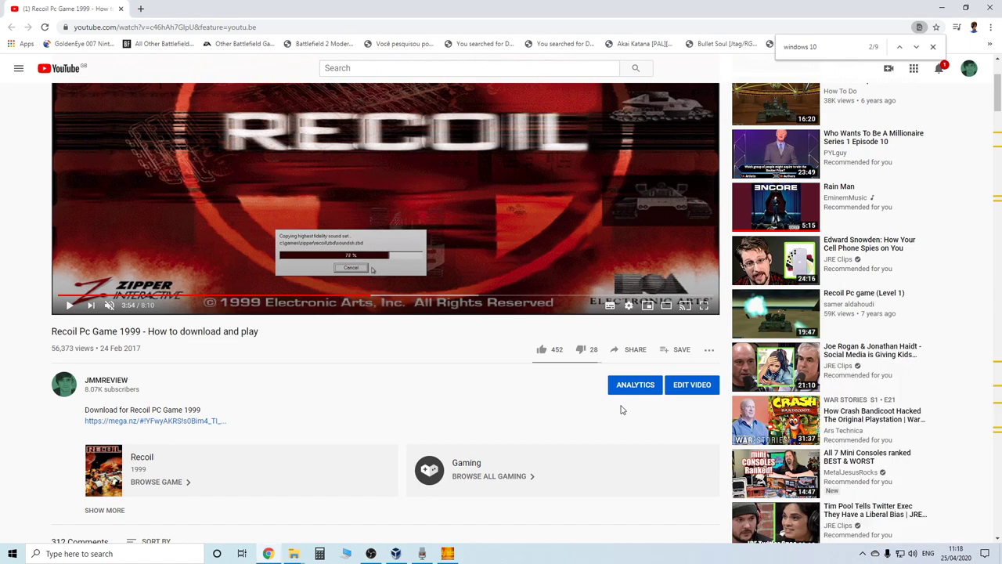
scroll(349, 280, "down", 2)
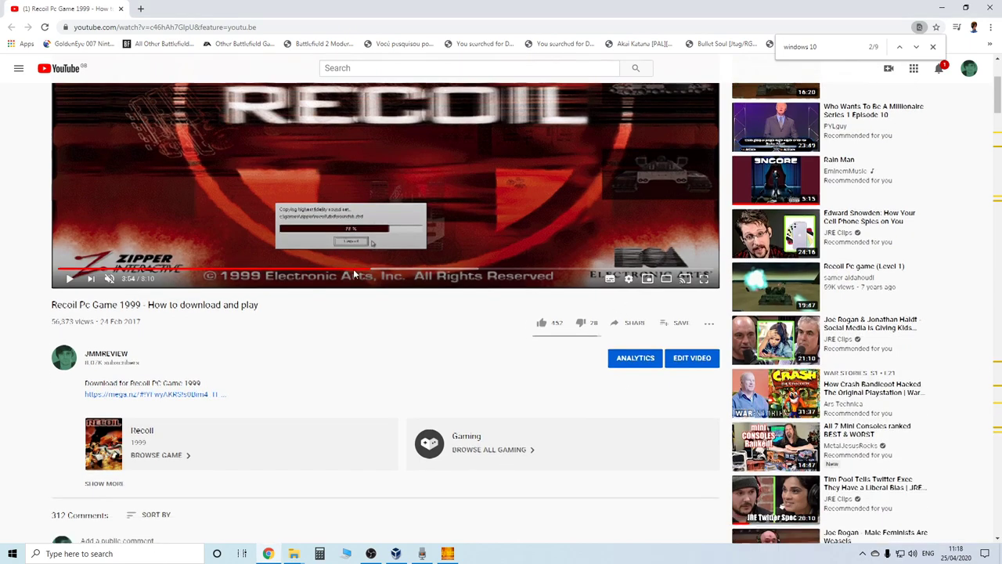
scroll(381, 260, "down", 2)
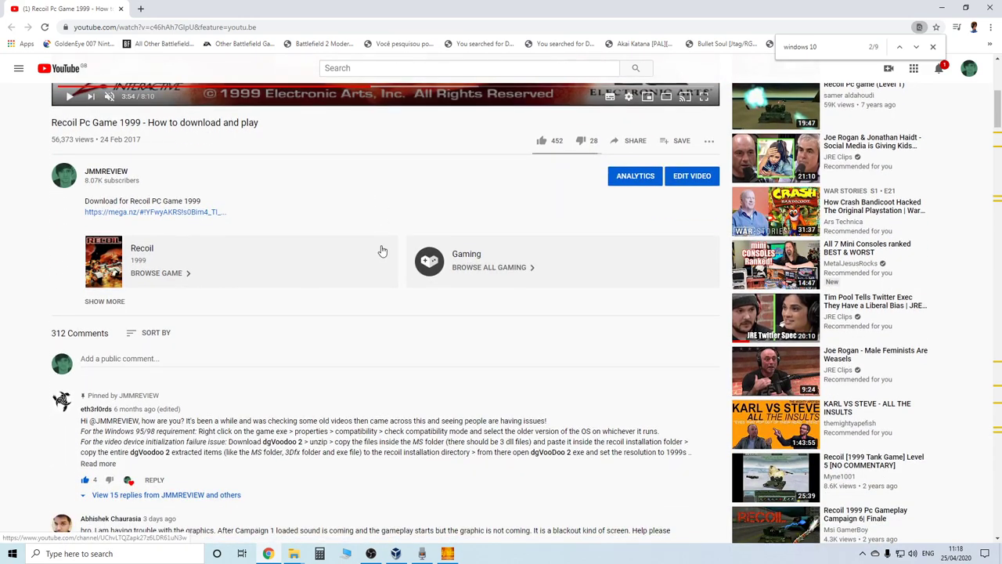
scroll(119, 390, "down", 2)
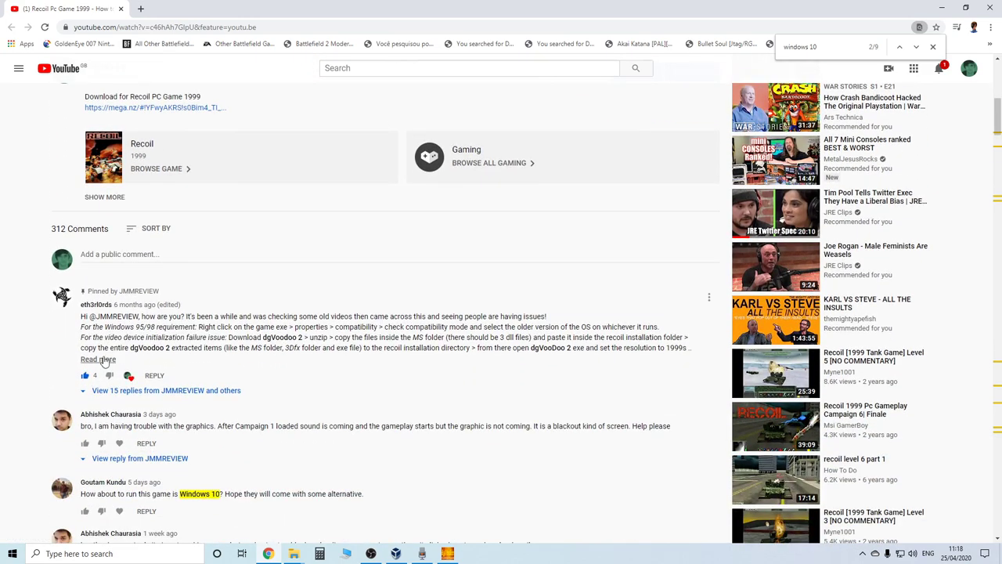
Step: Expand the pinned comment to read its full dgVoodoo 2 setup steps
left_click(98, 359)
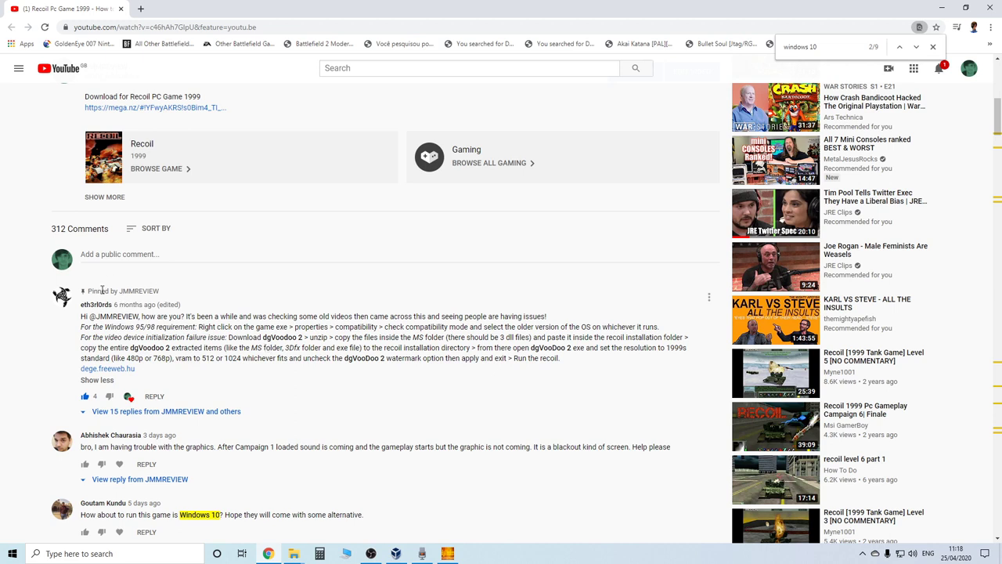
scroll(100, 288, "up", 3)
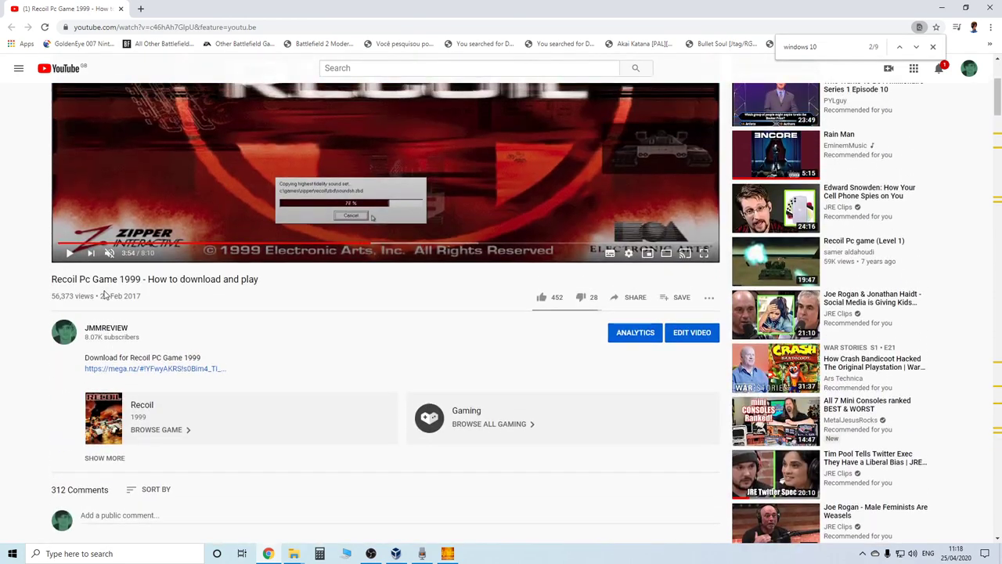
scroll(104, 293, "down", 1)
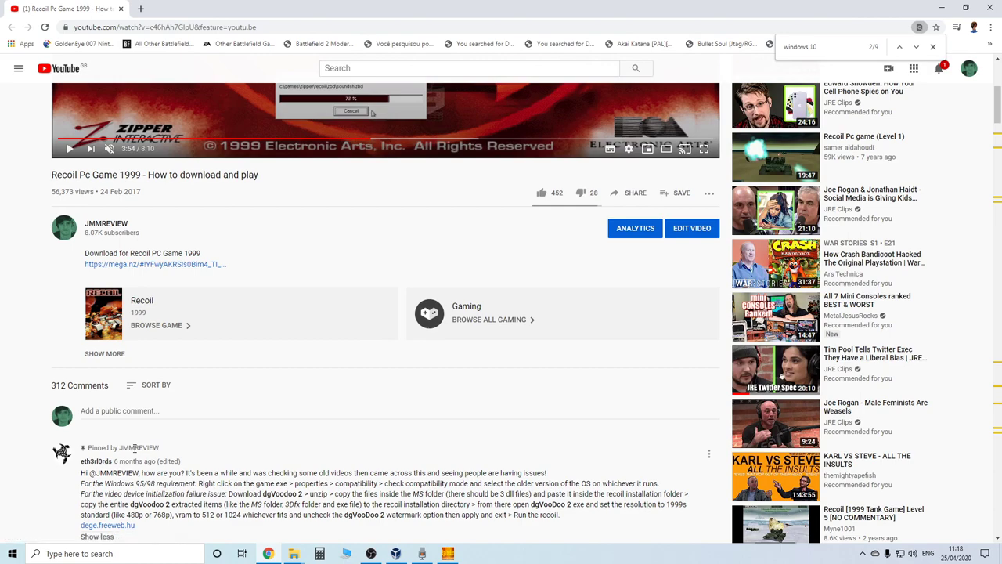
scroll(239, 490, "down", 1)
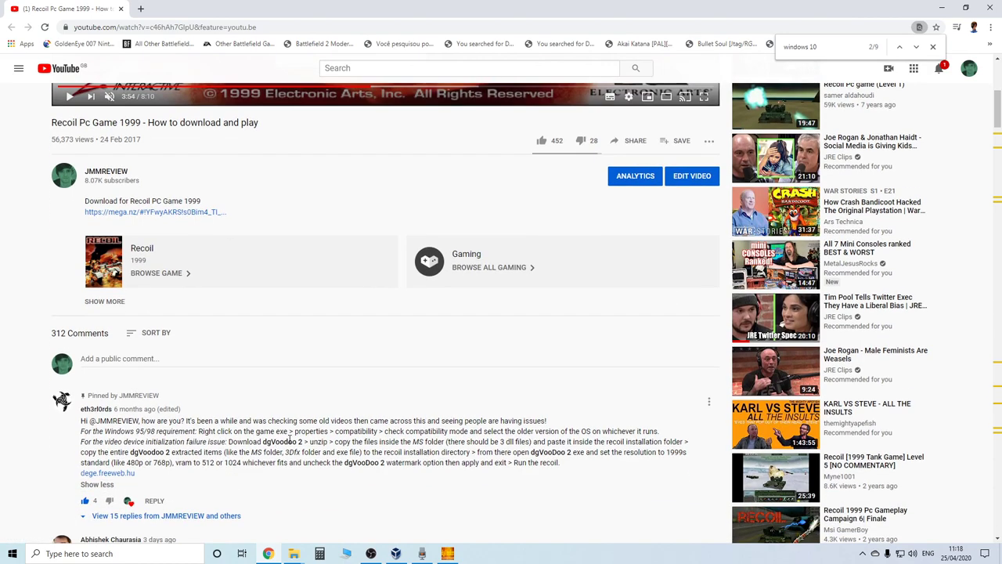
scroll(330, 444, "up", 3)
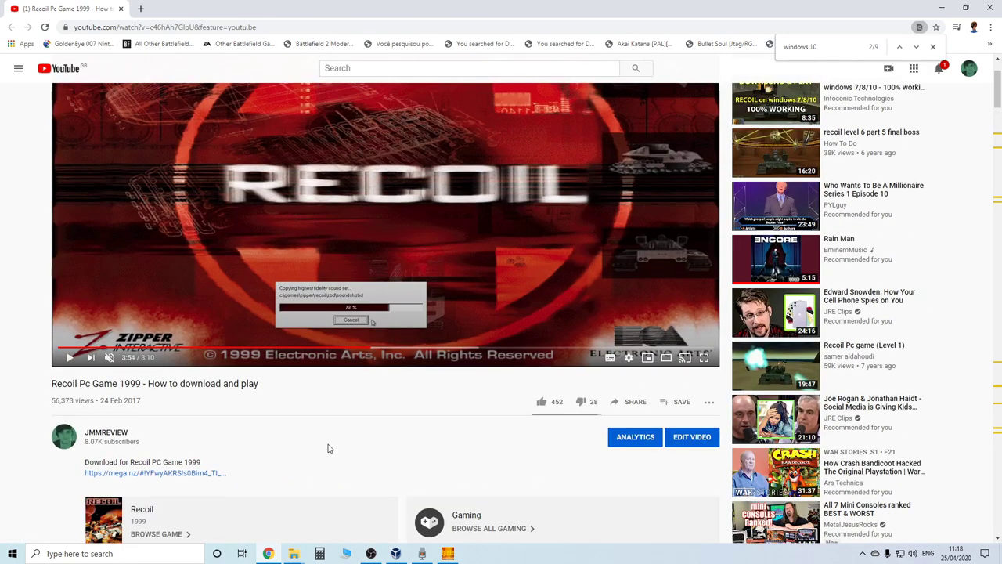
scroll(330, 448, "down", 8)
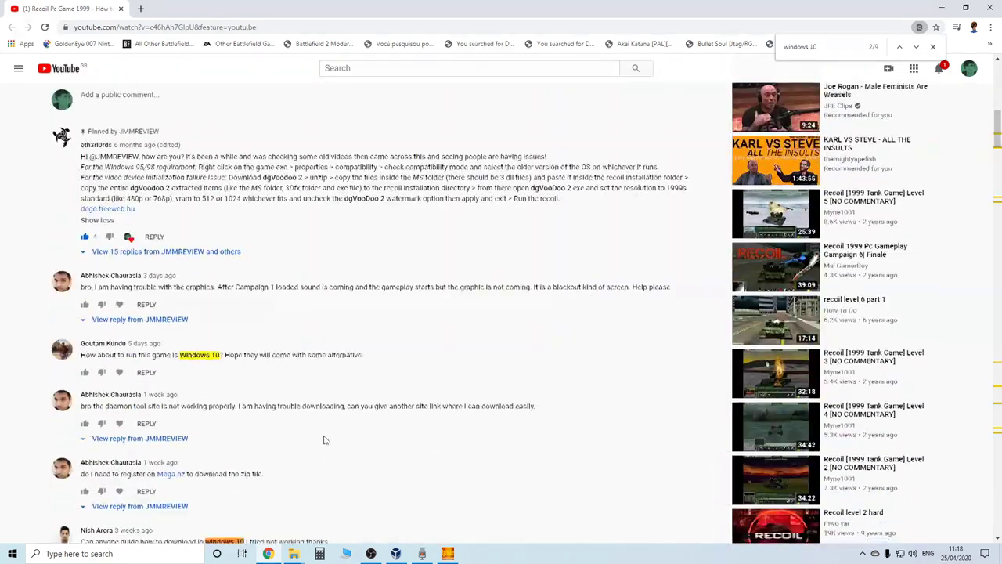
scroll(202, 288, "down", 2)
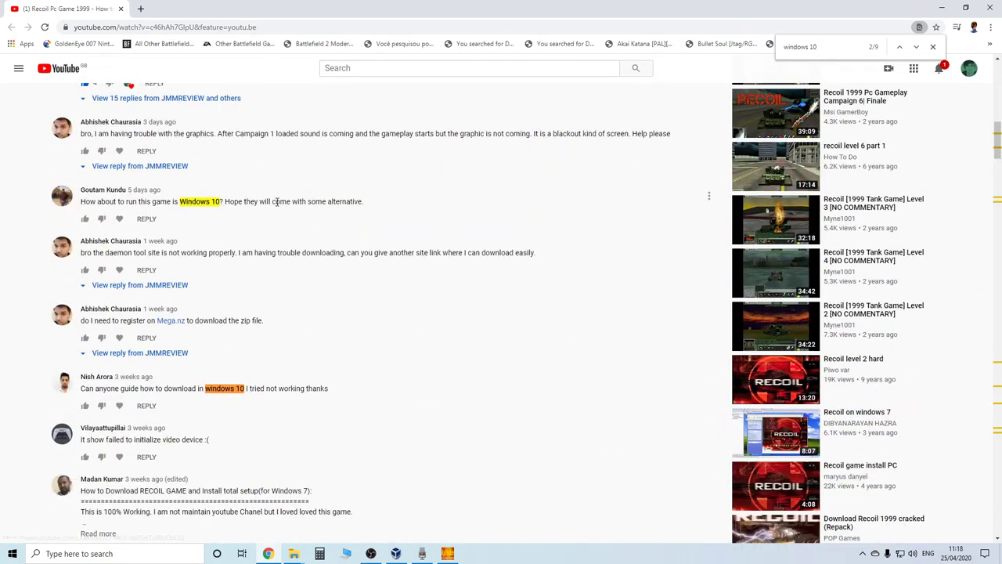
scroll(279, 223, "down", 4)
scroll(274, 230, "down", 5)
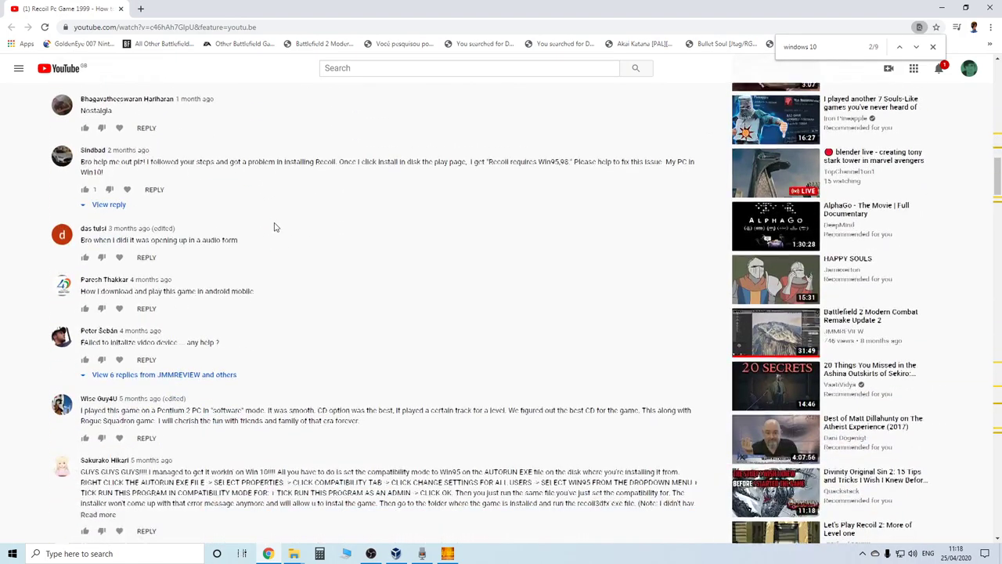
Step: Read through the viewer comments matching 'windows 10'
scroll(100, 247, "up", 2)
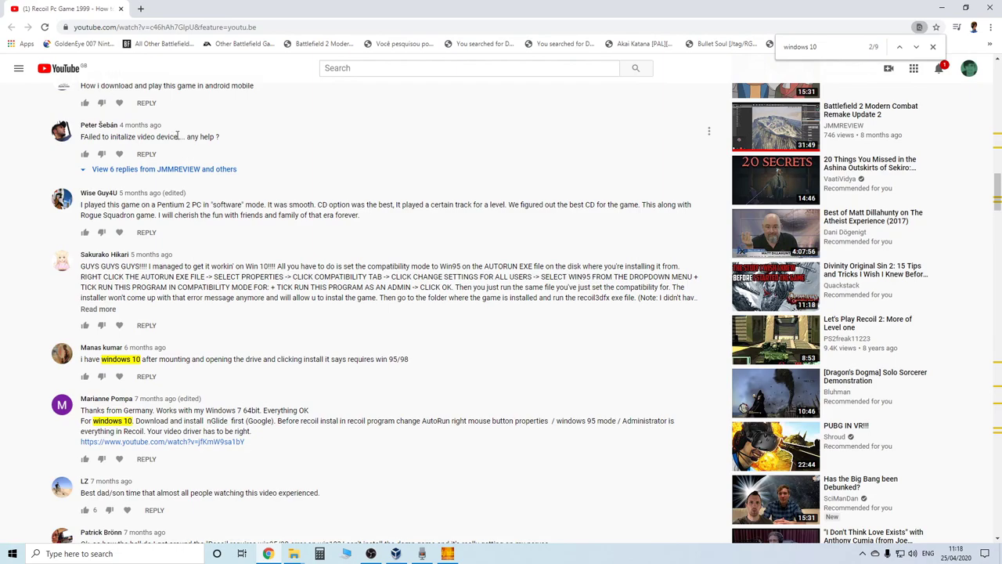
scroll(285, 195, "down", 3)
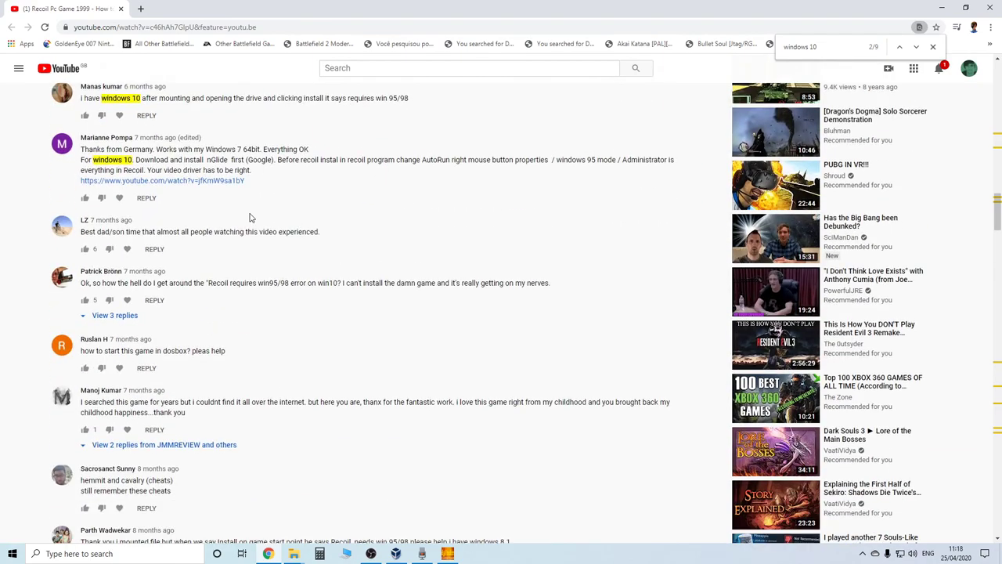
scroll(250, 217, "down", 10)
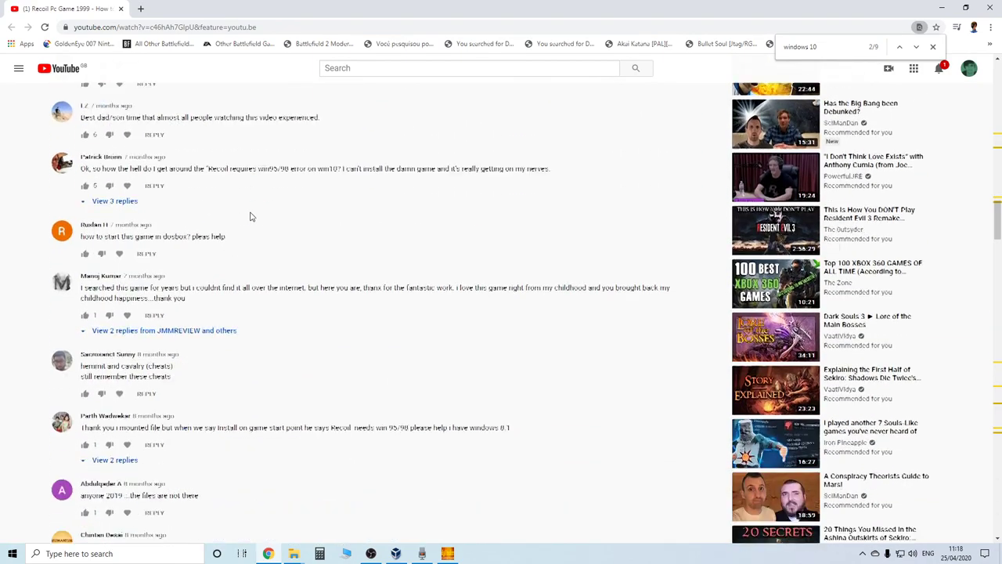
scroll(249, 218, "down", 15)
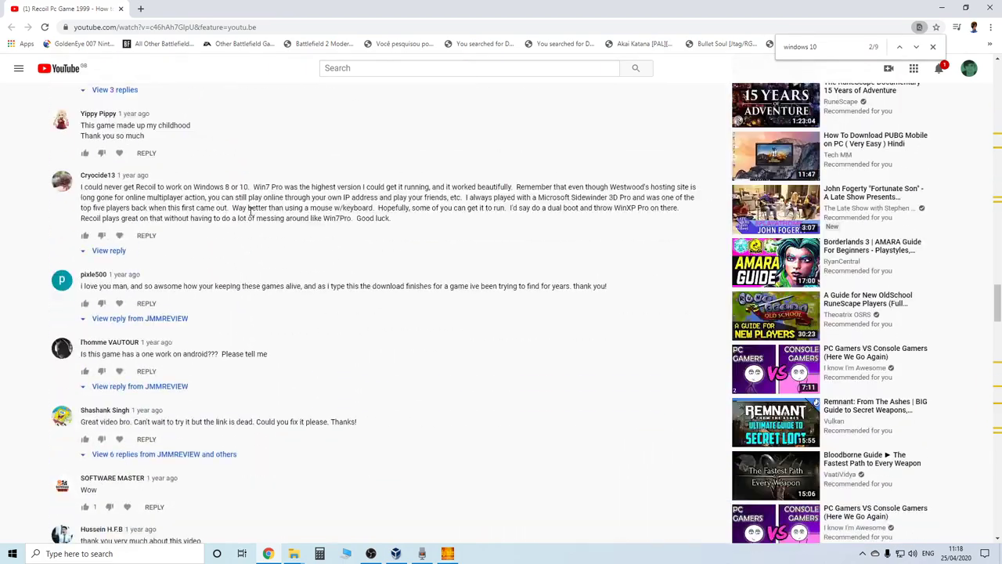
scroll(252, 212, "down", 4)
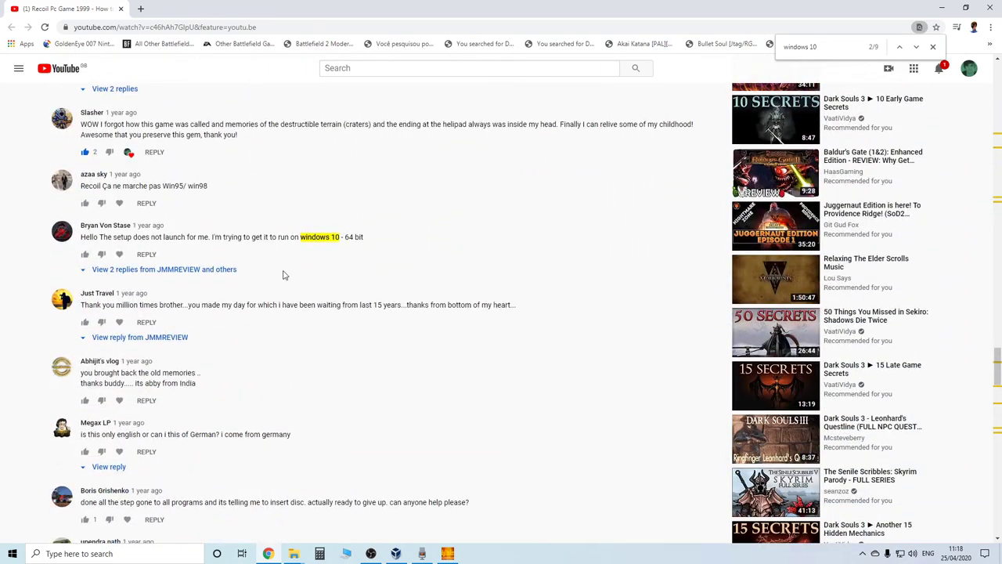
scroll(284, 275, "down", 1)
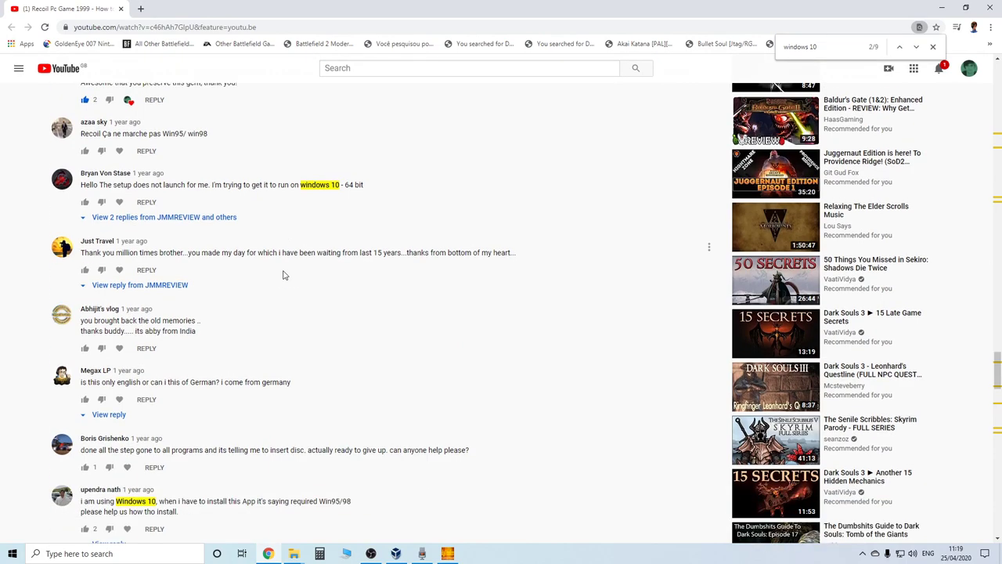
scroll(283, 274, "down", 5)
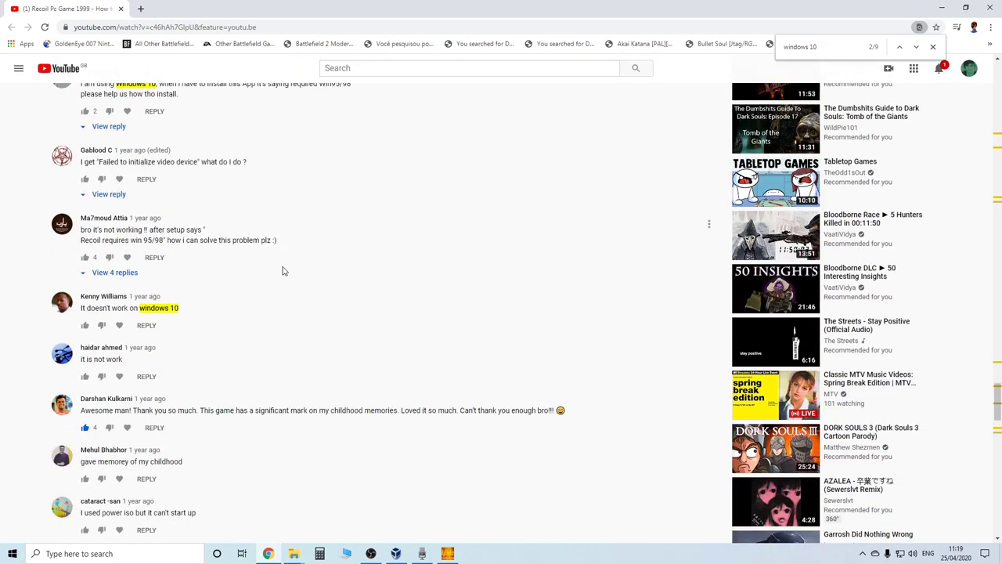
scroll(272, 345, "up", 12)
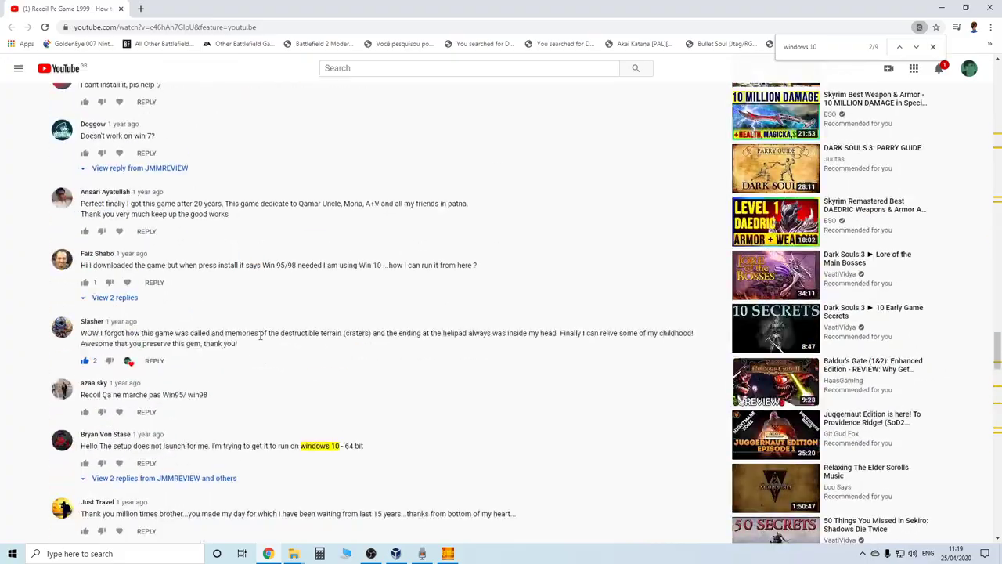
scroll(252, 338, "up", 15)
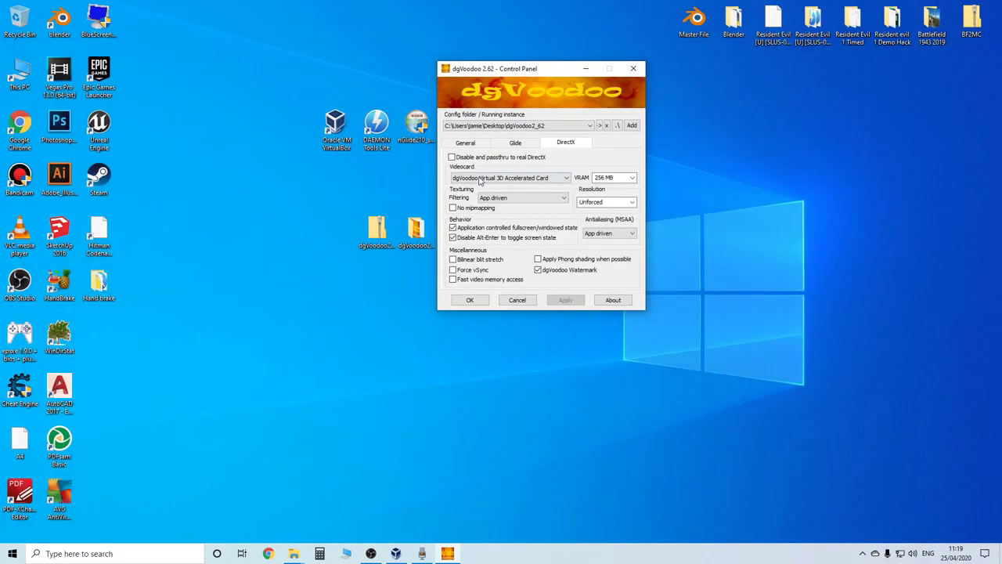
Step: Close the dgVoodoo Control Panel and line up the nGlide installer and dgVoodoo archives along the desktop's top edge
left_click_drag(502, 69, 562, 69)
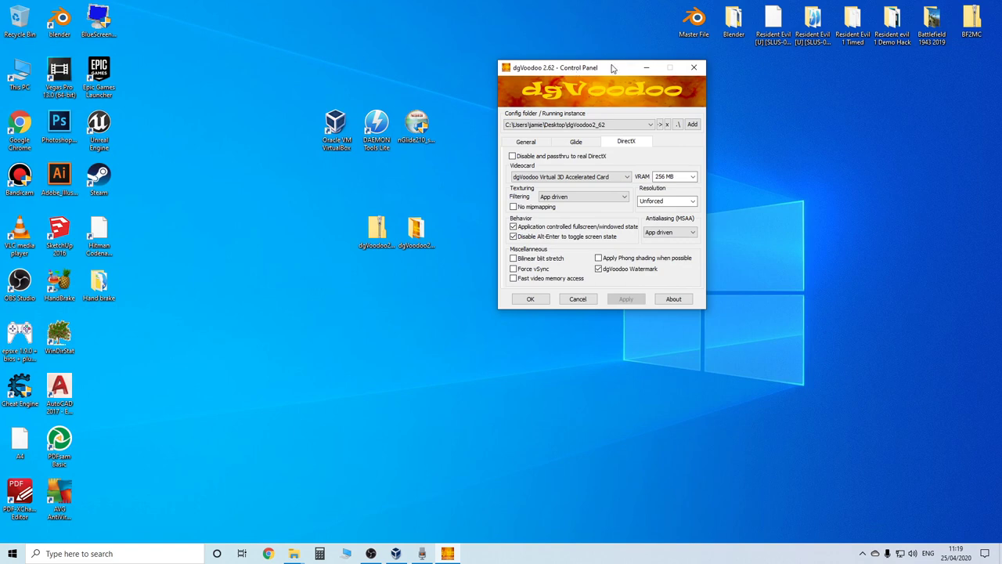
left_click(693, 68)
mouse_move(443, 209)
left_mouse_down()
mouse_move(347, 261)
mouse_move(461, 143)
mouse_move(439, 125)
mouse_move(448, 127)
left_mouse_up()
left_click_drag(502, 79, 399, 166)
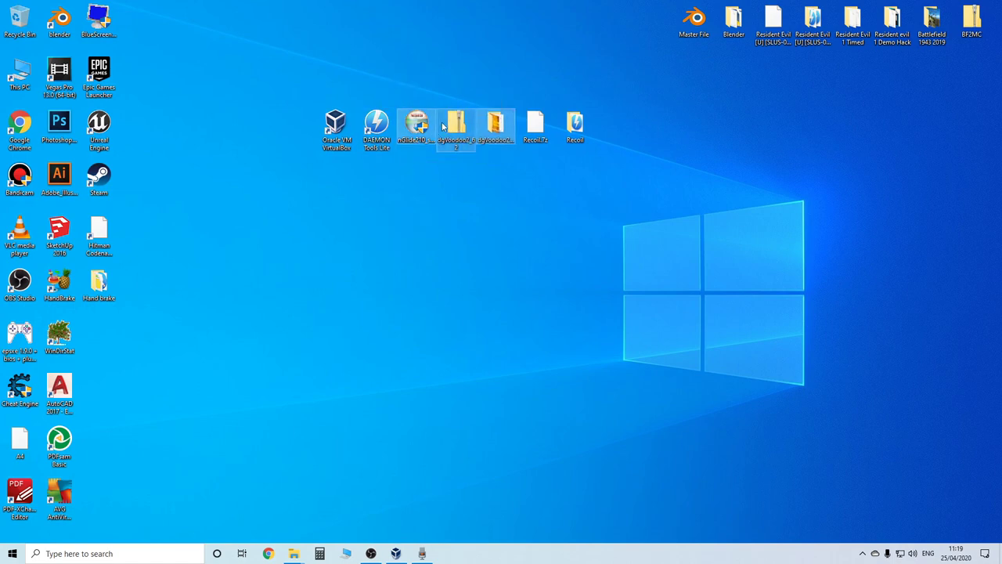
left_click_drag(450, 145, 410, 37)
left_click(408, 54)
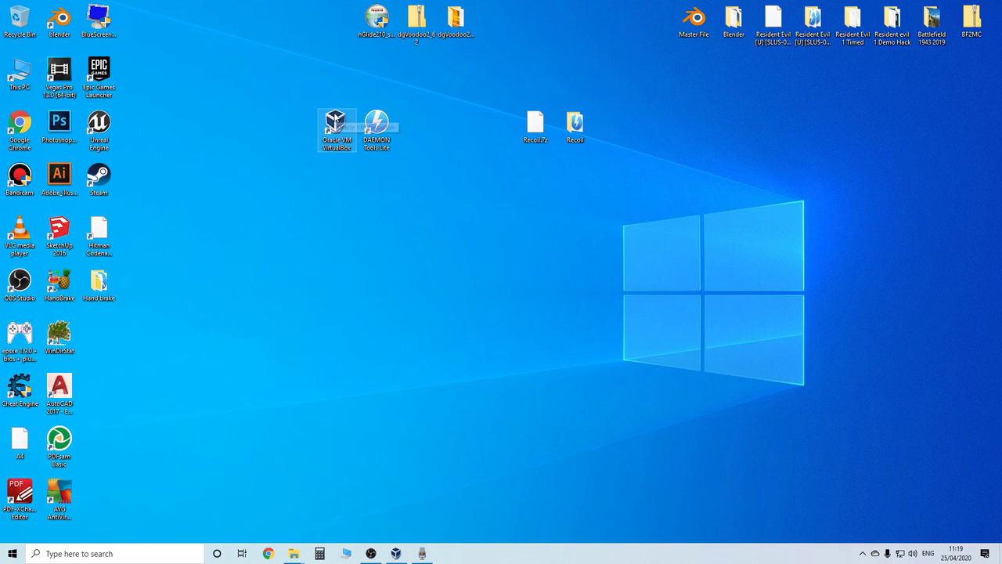
Step: Start the Windows XP VM in VirtualBox Manager, dismissing the warning and integration notice
double_click(335, 126)
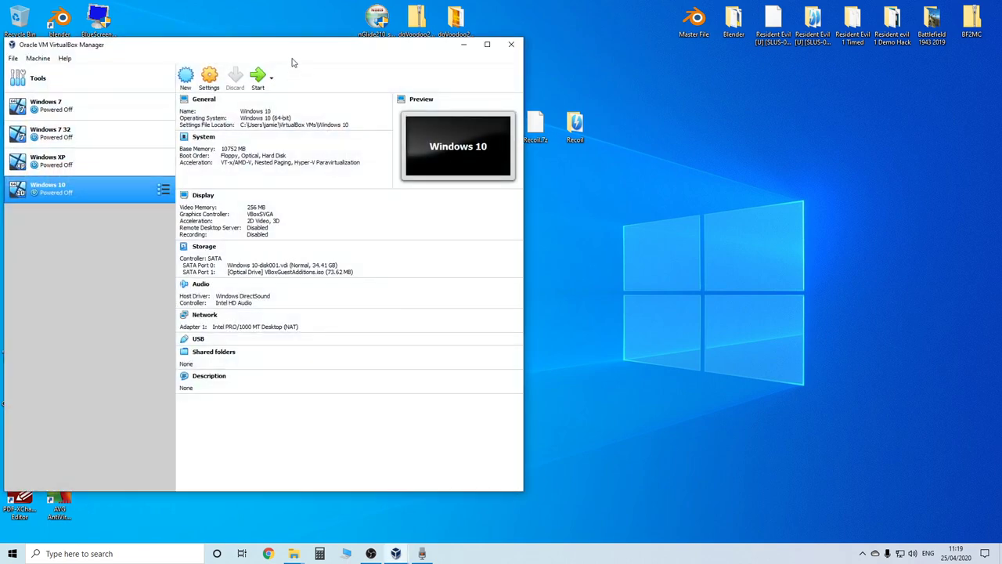
left_click_drag(288, 42, 428, 52)
left_click(228, 164)
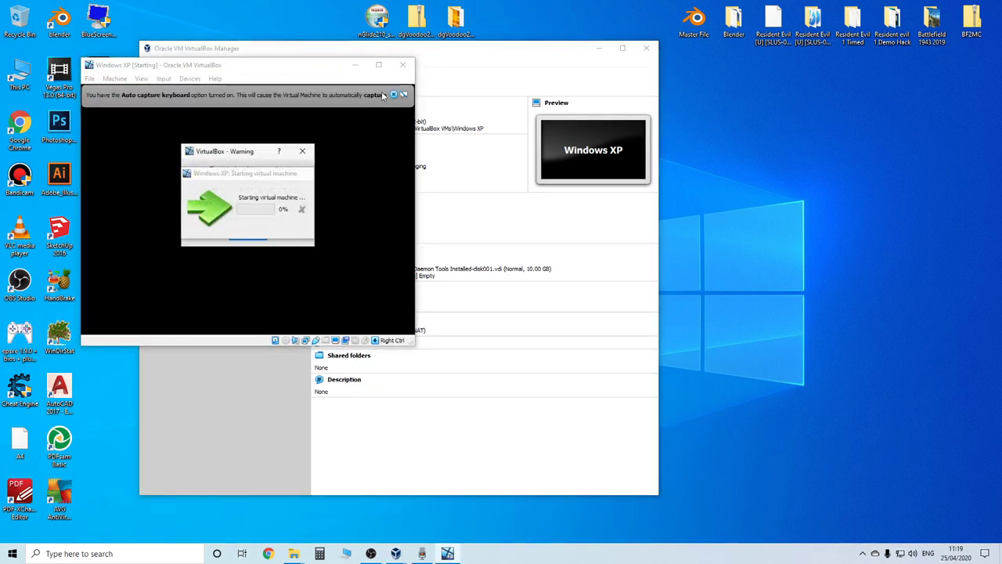
left_click(307, 152)
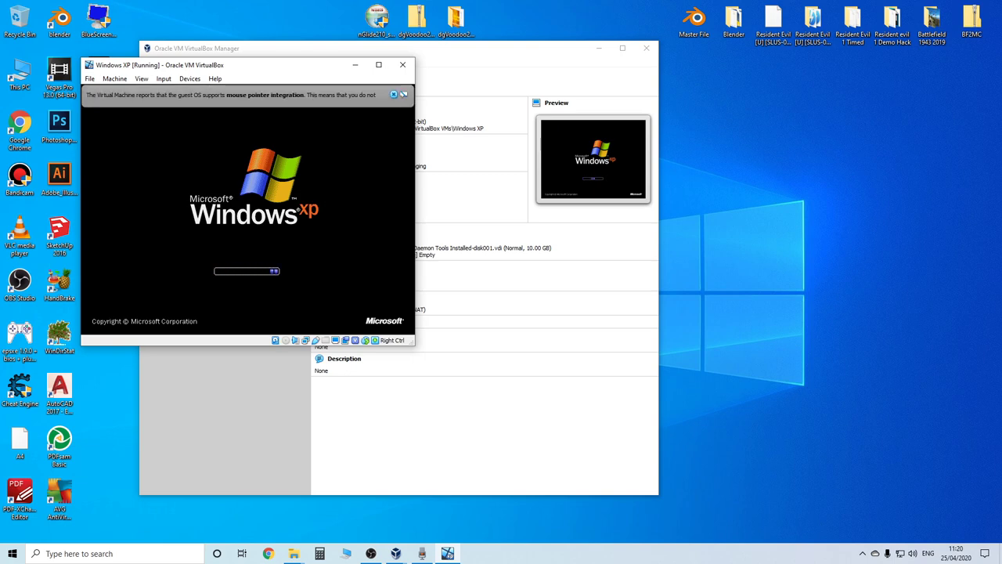
left_click(393, 94)
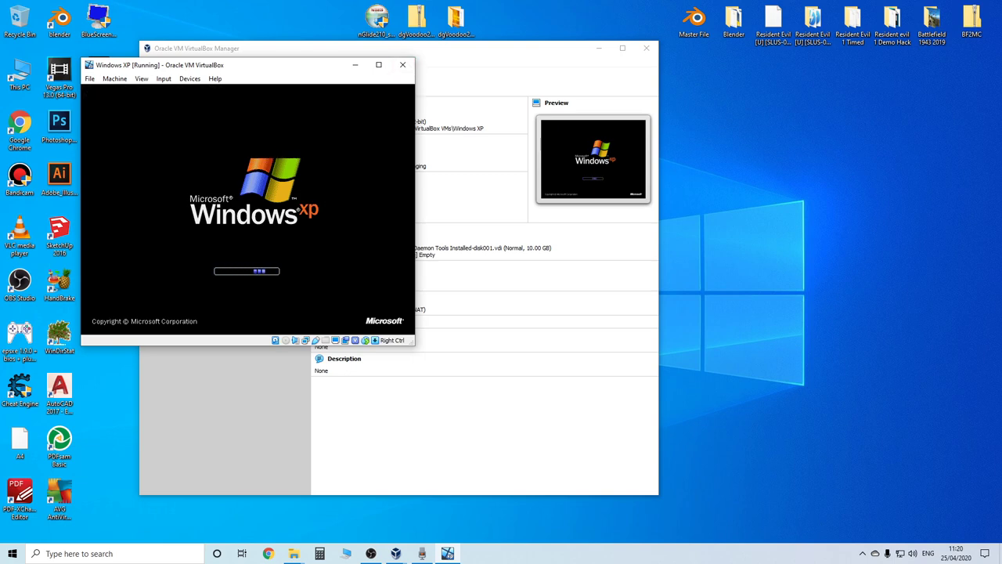